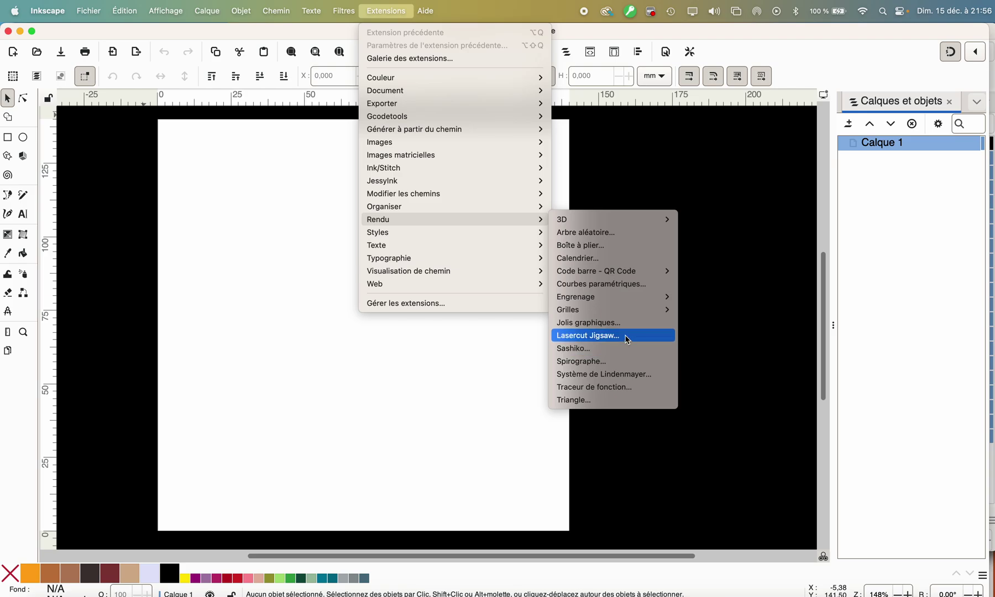
Generate a 120 × 120 mm Lasercut Jigsaw with 10 mm corner radius, three pieces across and three down, without an outer border.
left_click(627, 339)
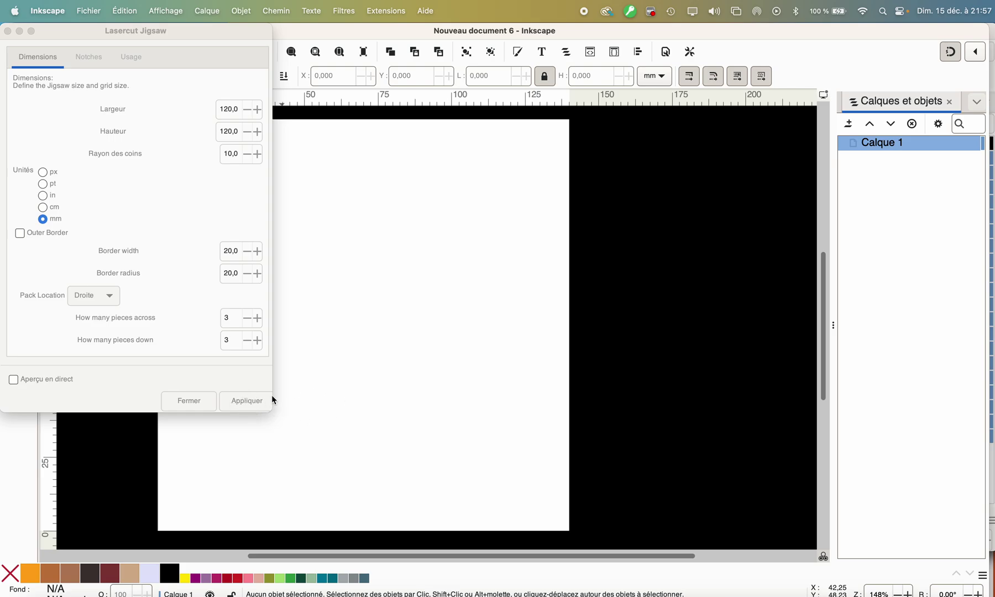
left_click(244, 406)
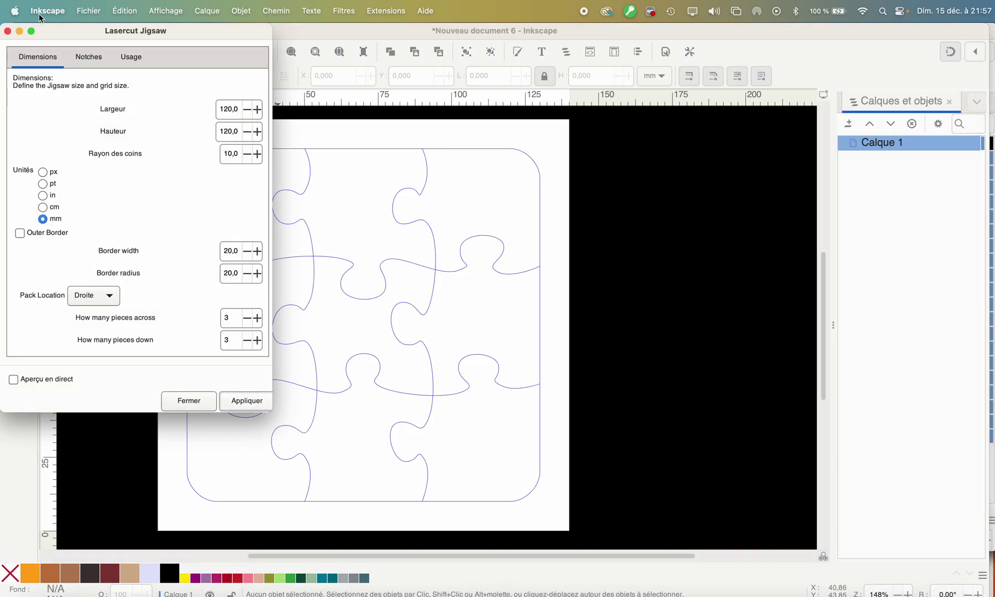
left_click(8, 31)
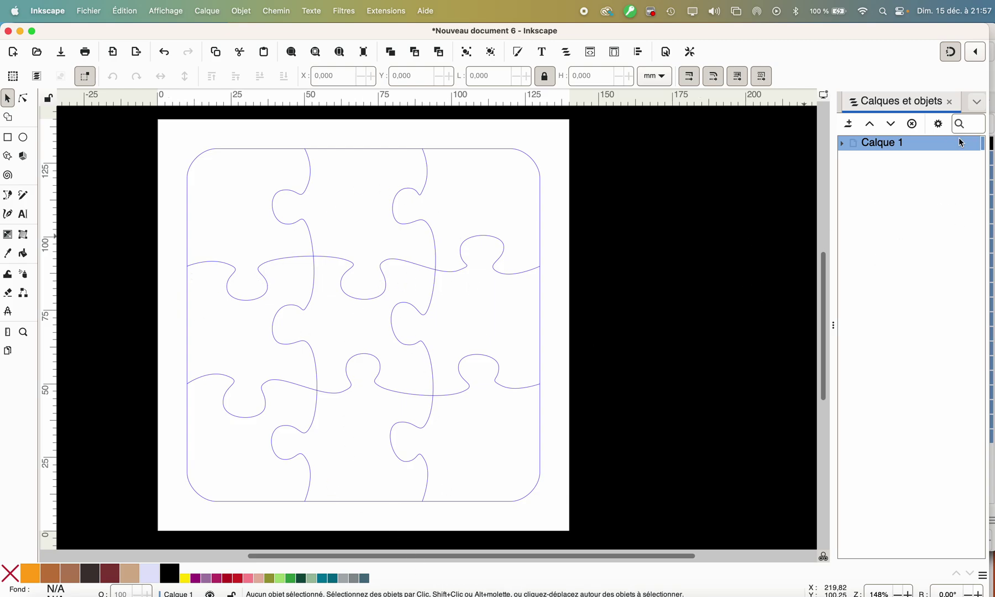
Expand the jigsaw group with its Y_Gridlines and X_Gridlines subgroups and examine the nodes of the border and divider paths.
left_click(842, 146)
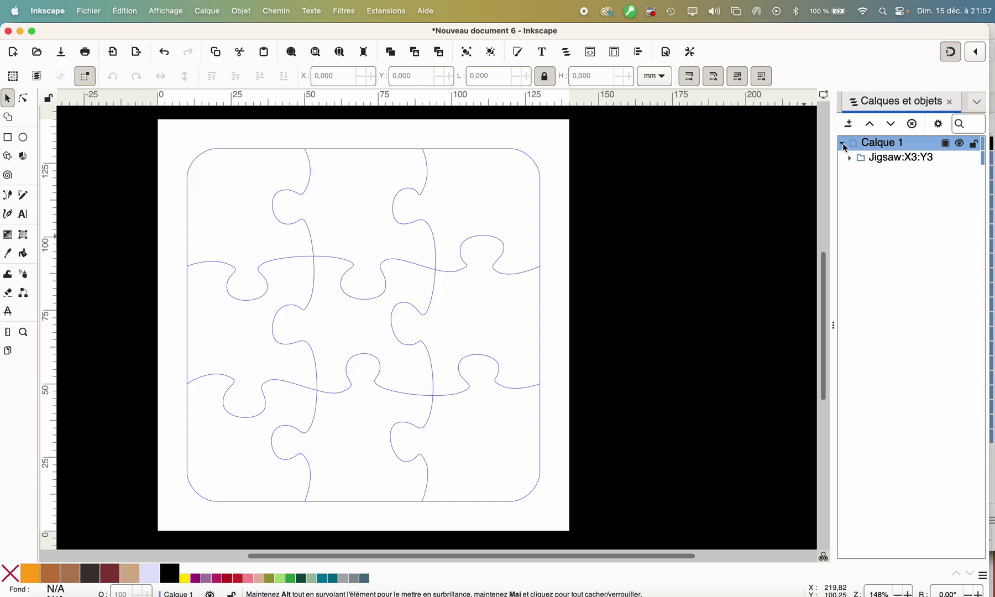
left_click(850, 159)
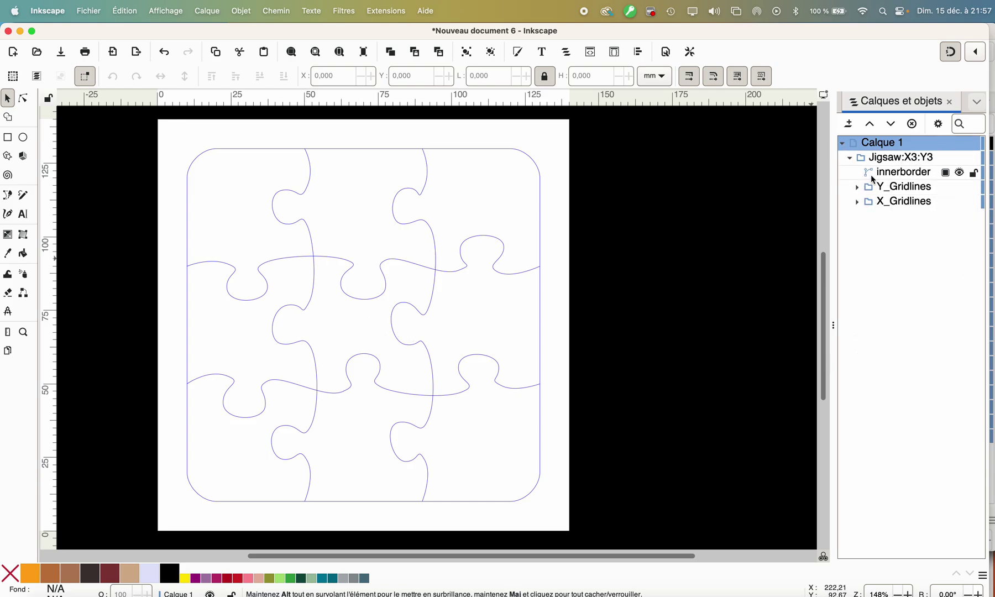
left_click(857, 187)
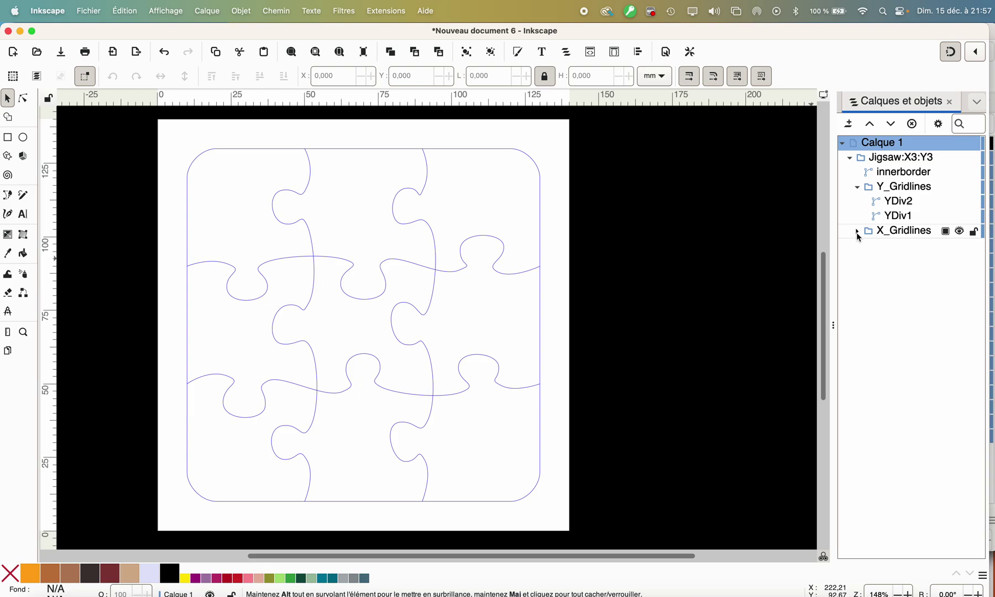
left_click(857, 232)
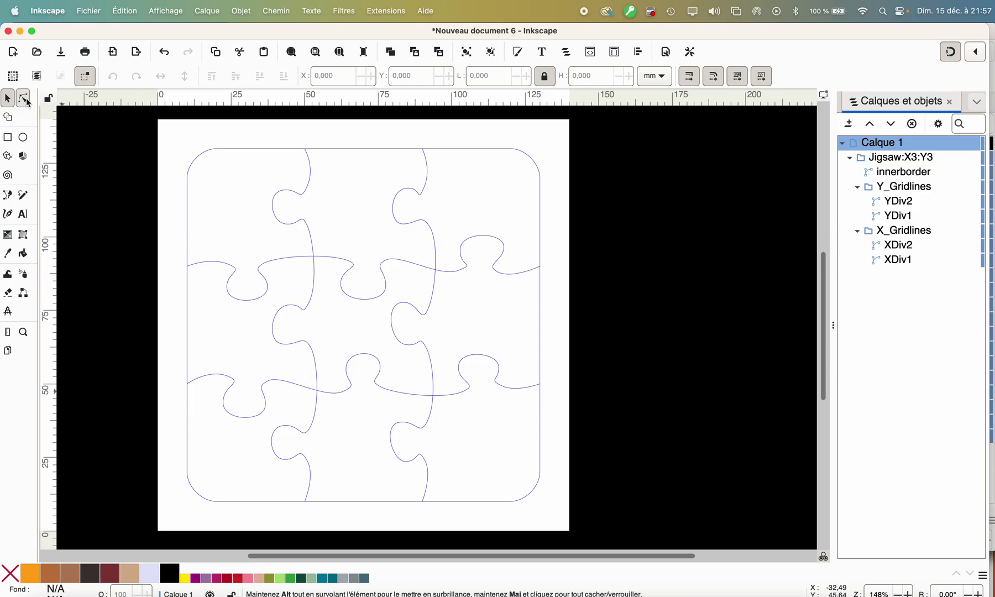
left_click(24, 100)
left_click(355, 150)
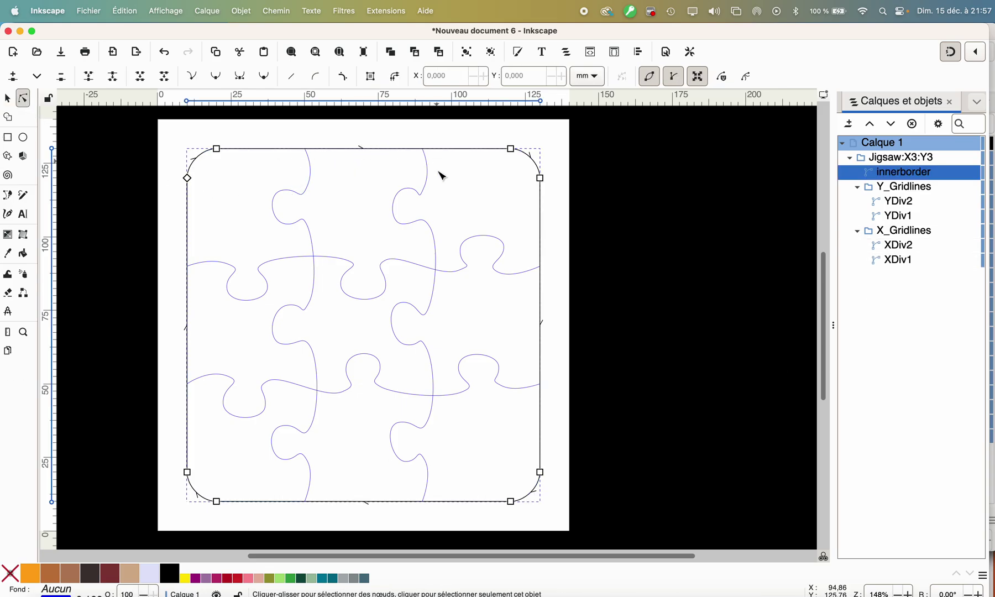
left_click(422, 187)
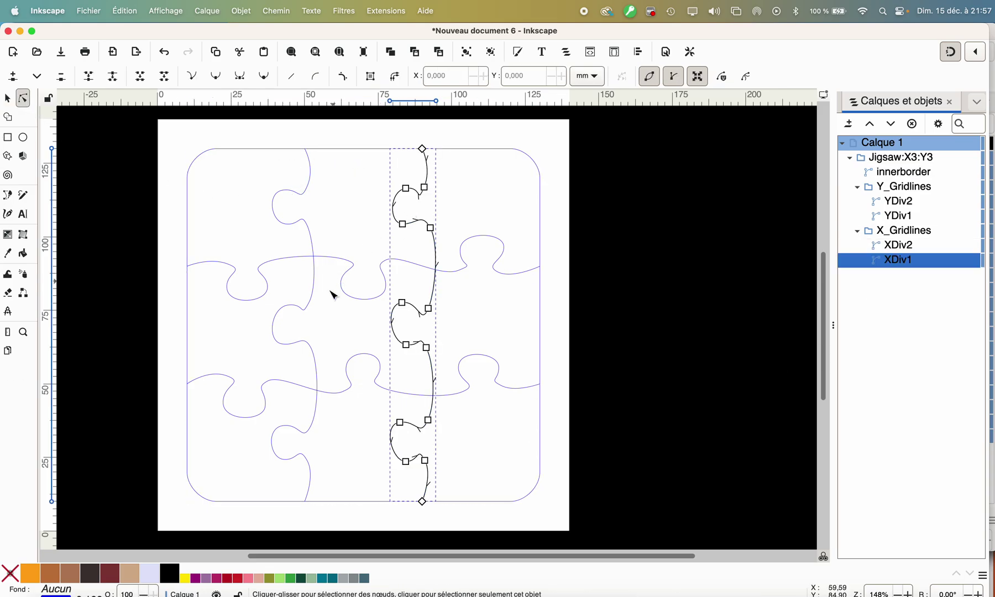
left_click(313, 238)
left_click(243, 301)
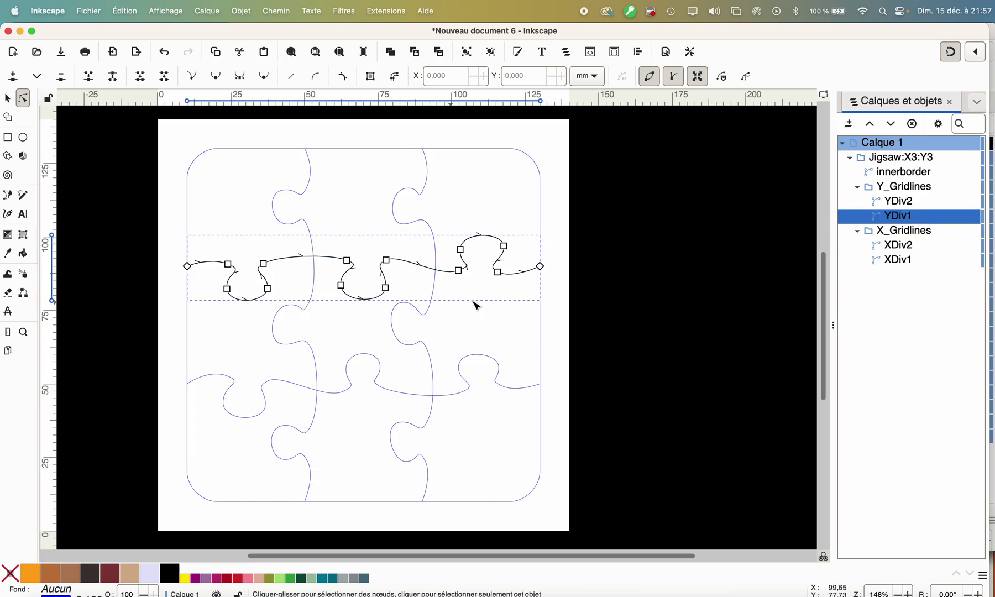
left_click(528, 387)
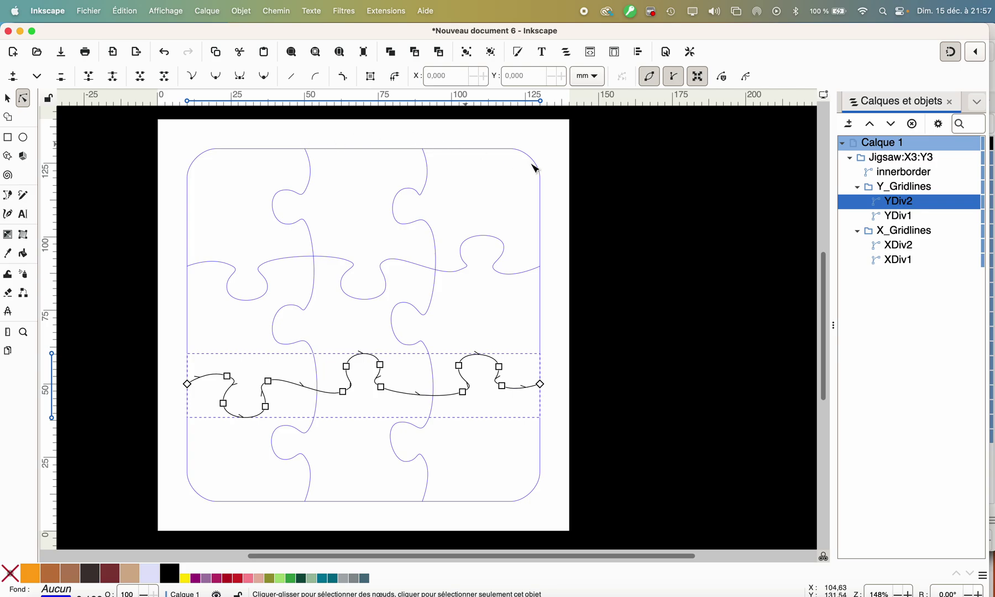
Split the innerborder, YDiv and XDiv paths into separate closed puzzle pieces with the Shape Builder tool.
left_click(929, 177)
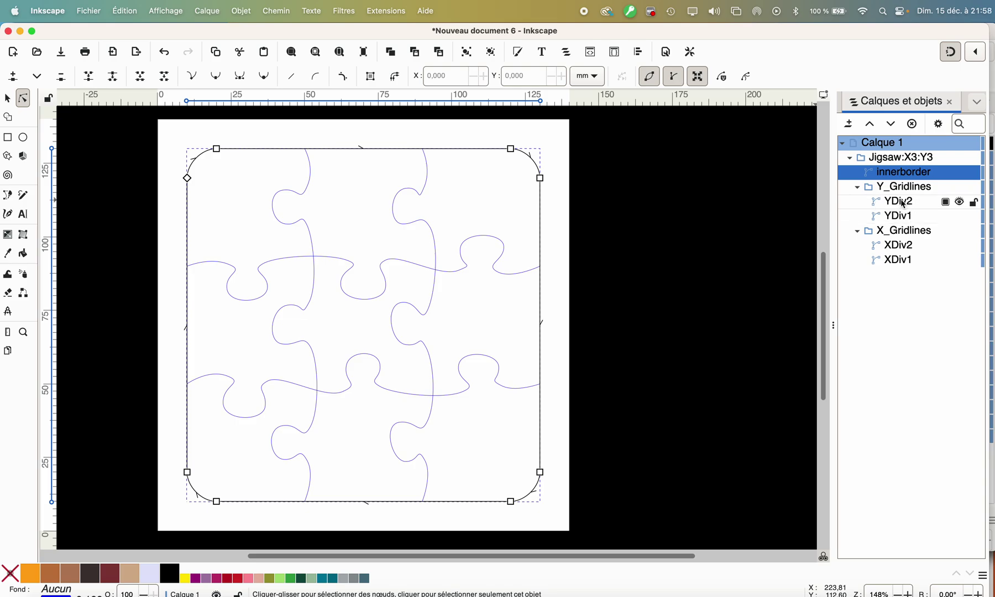
left_click(904, 204, "shift")
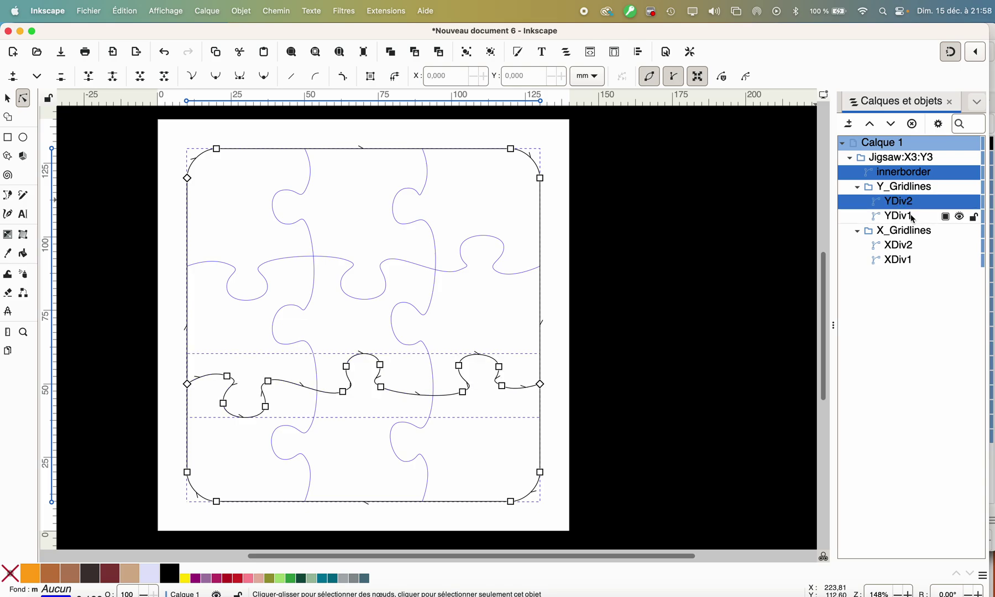
left_click(906, 216, "shift")
left_click(904, 246, "shift")
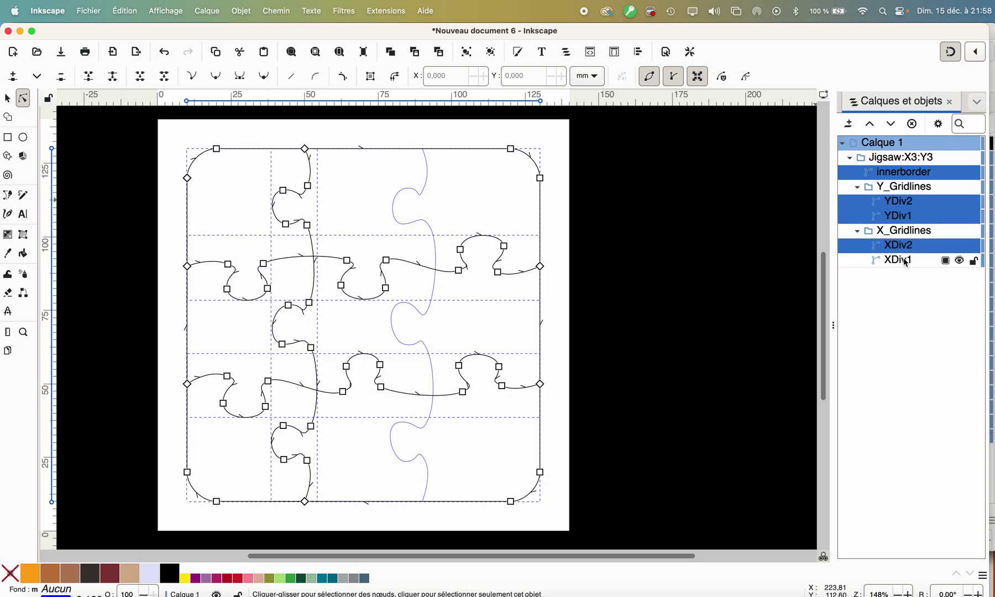
left_click(904, 261, "shift")
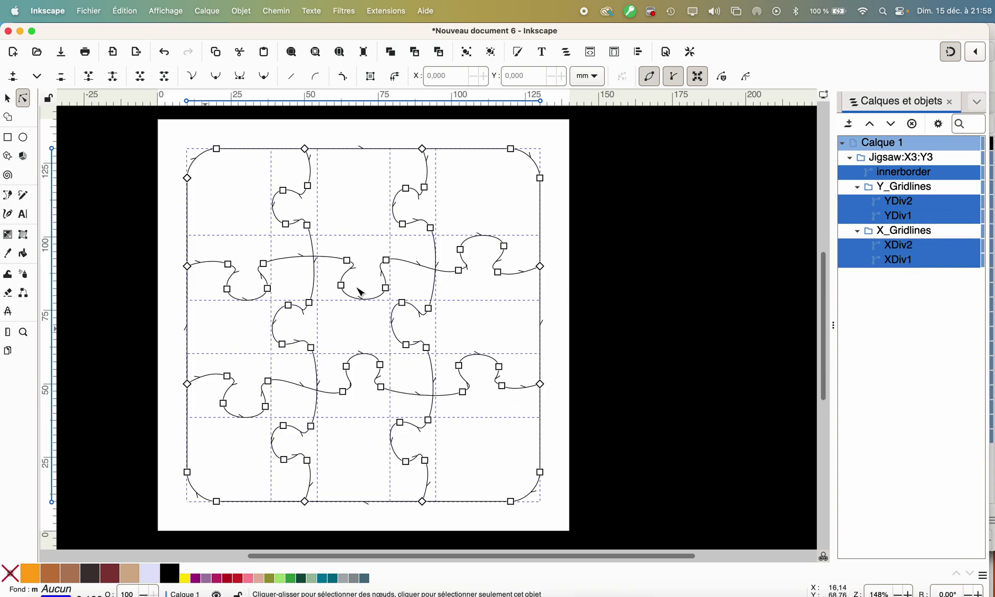
left_click(11, 121)
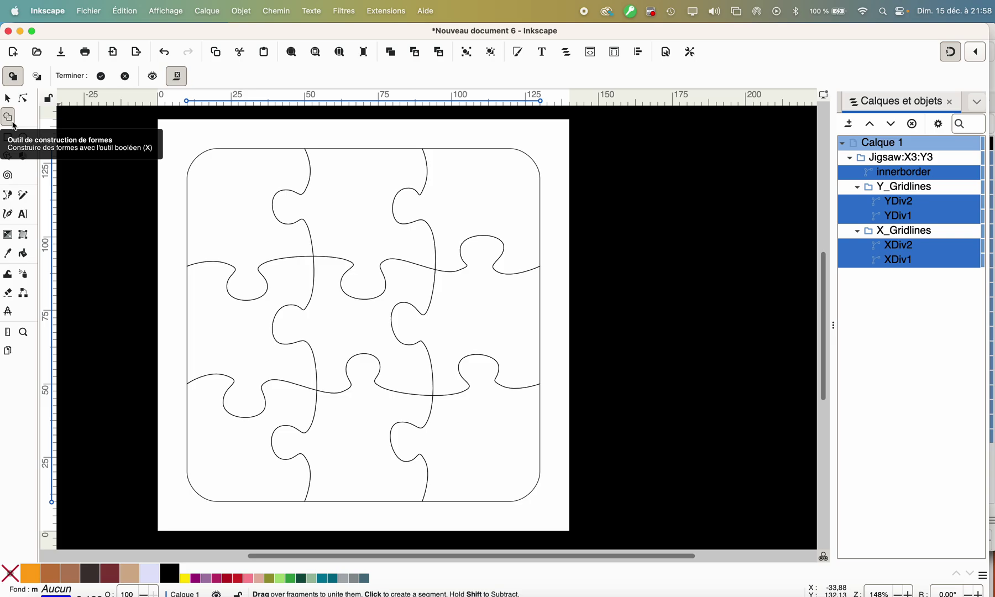
mouse_move(270, 194)
left_mouse_down()
mouse_move(476, 199)
mouse_move(487, 250)
mouse_move(477, 326)
mouse_move(281, 321)
mouse_move(224, 331)
mouse_move(211, 460)
mouse_move(420, 471)
mouse_move(500, 457)
left_mouse_up()
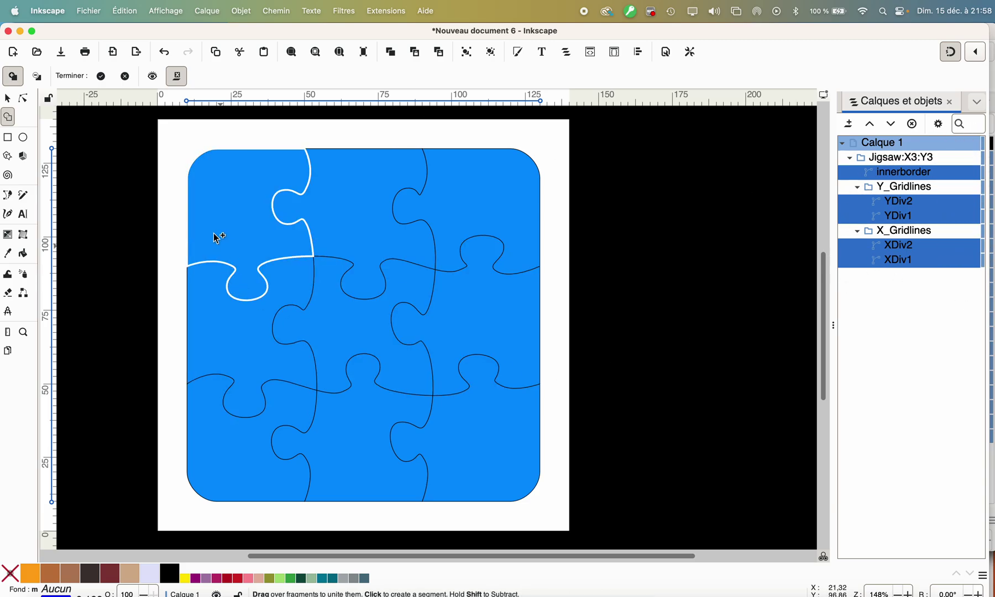
left_click(101, 76)
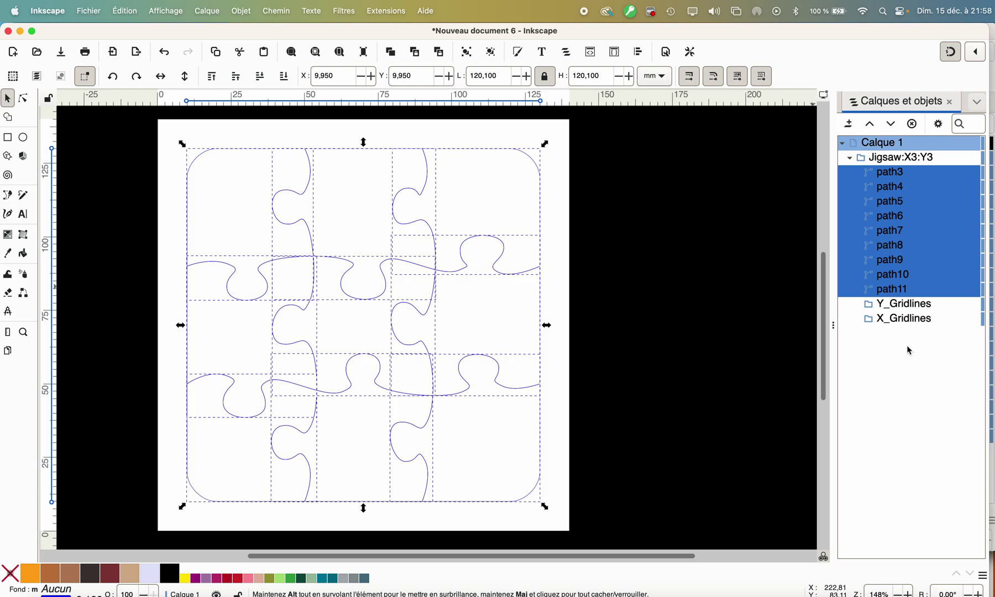
Delete the empty Y_Gridlines and X_Gridlines groups.
left_click(904, 310)
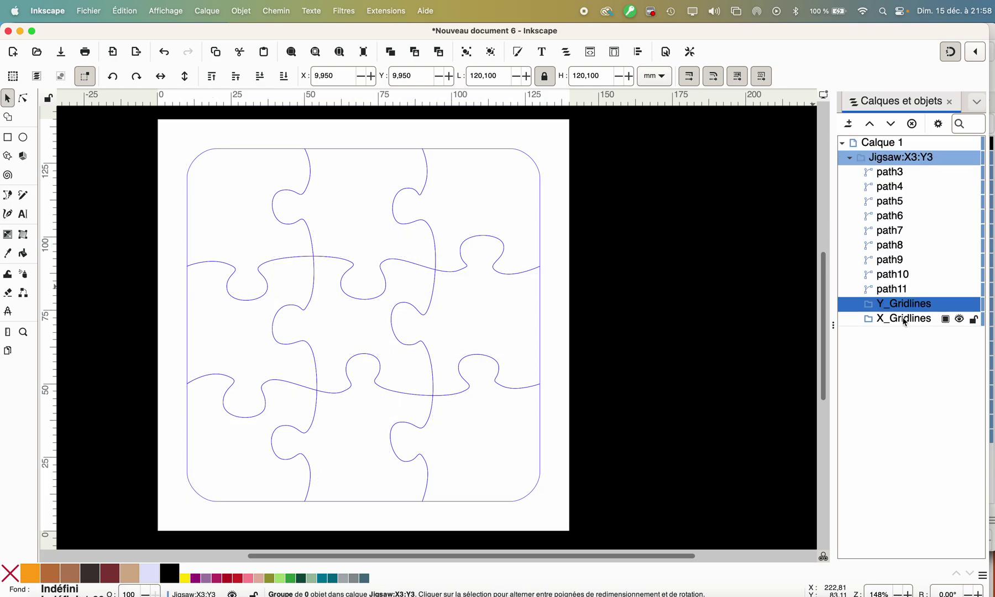
left_click(904, 321, "shift")
left_click(911, 125)
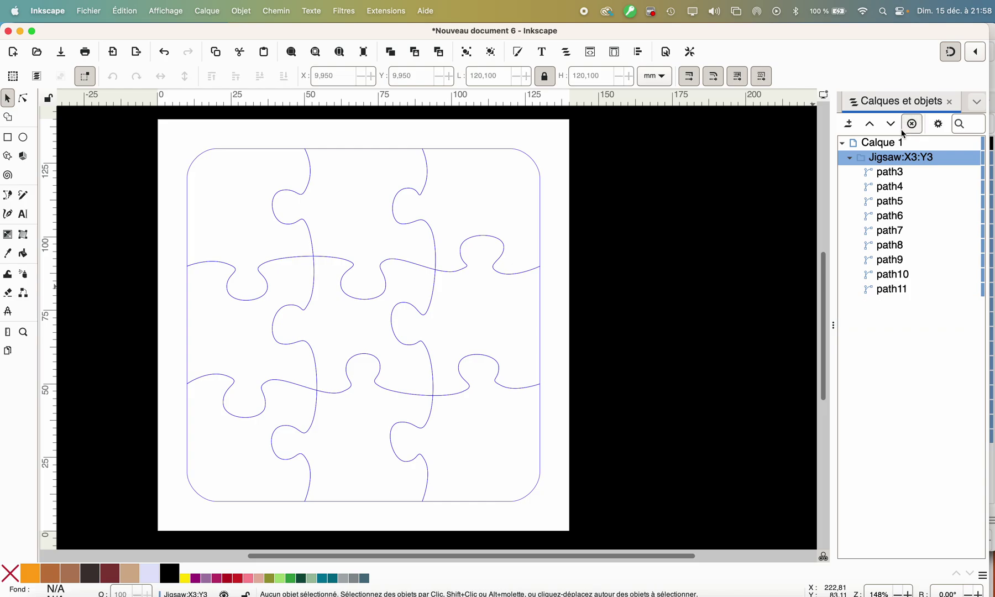
Rename the Jigsaw:X3:Y3 group as "puzzle ini".
right_click(877, 161)
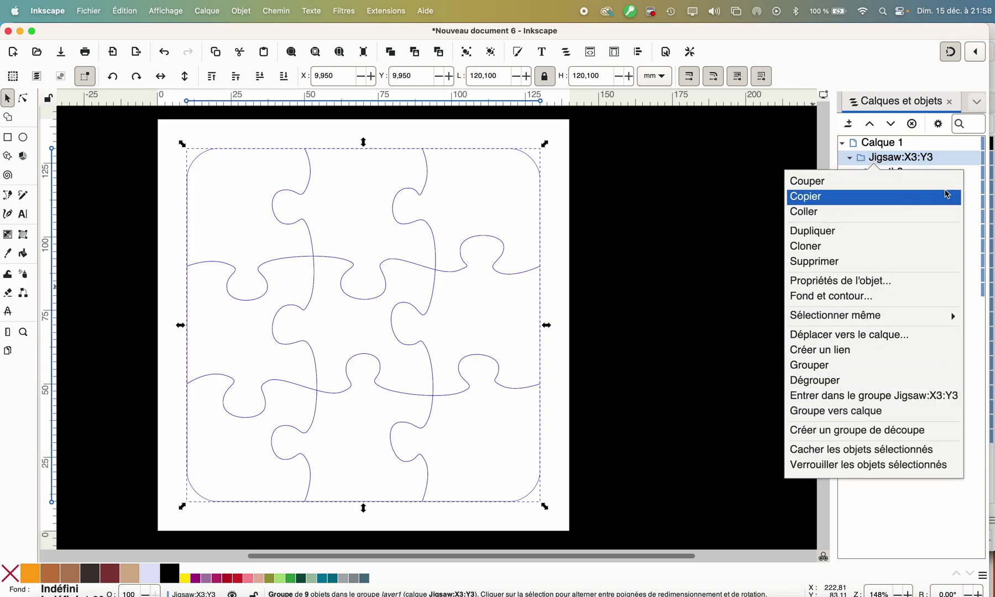
left_click(938, 158)
double_click(938, 158)
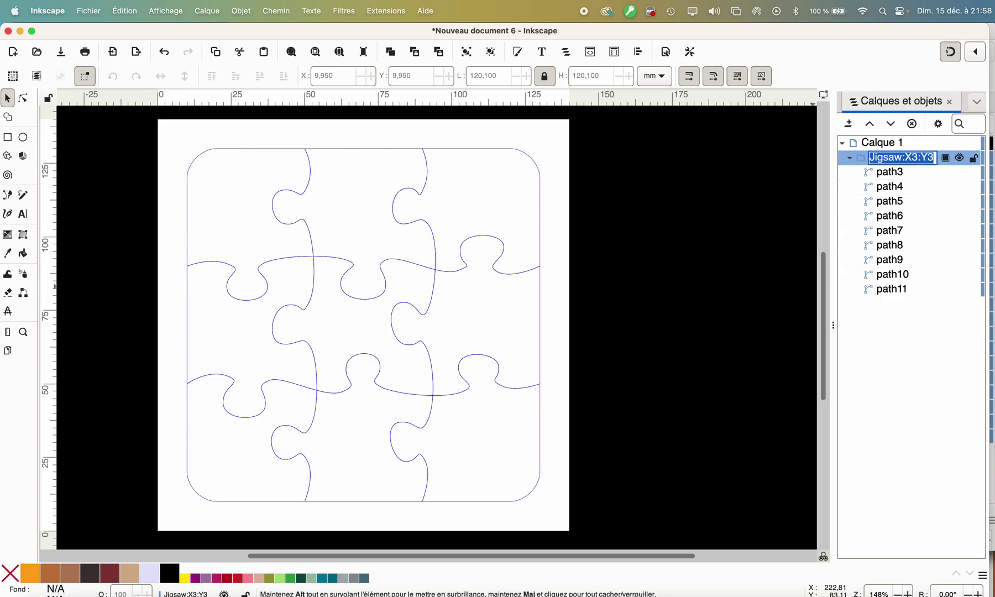
type("puzzle ini")
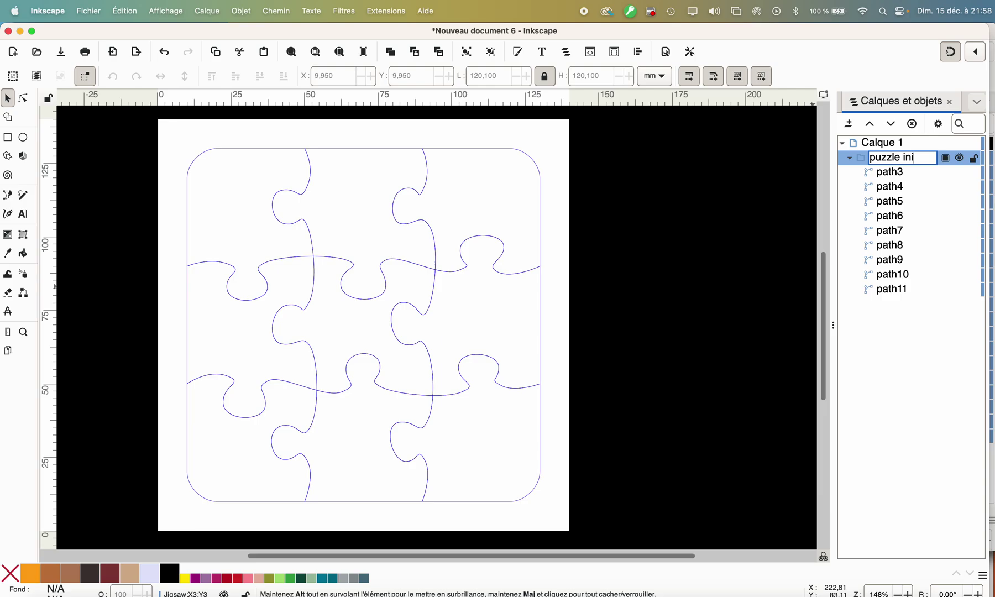
key("Return")
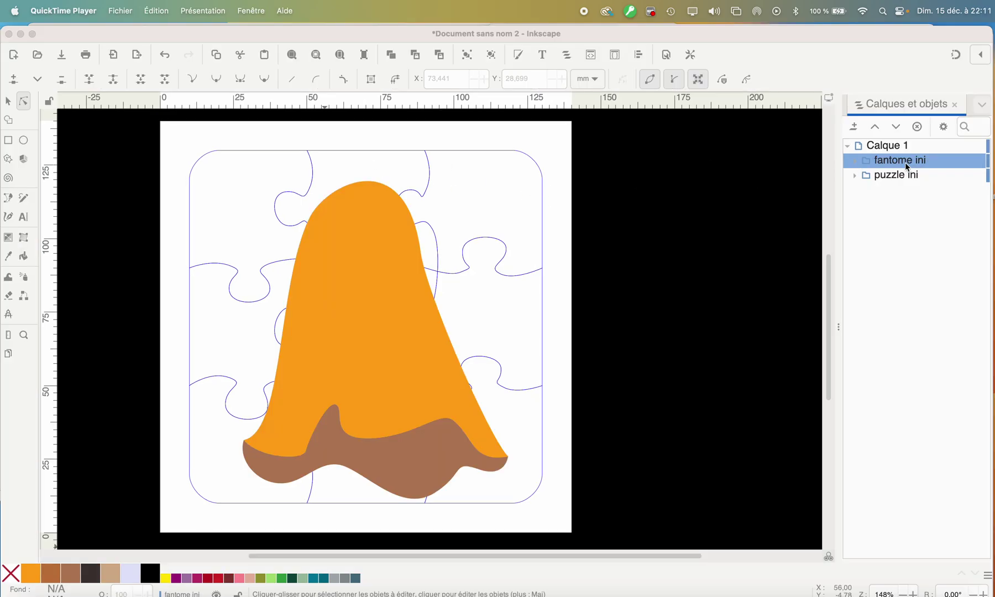
Check the two paths inside the fantome ini group and move the group beneath puzzle ini in the stacking order.
left_click(905, 161)
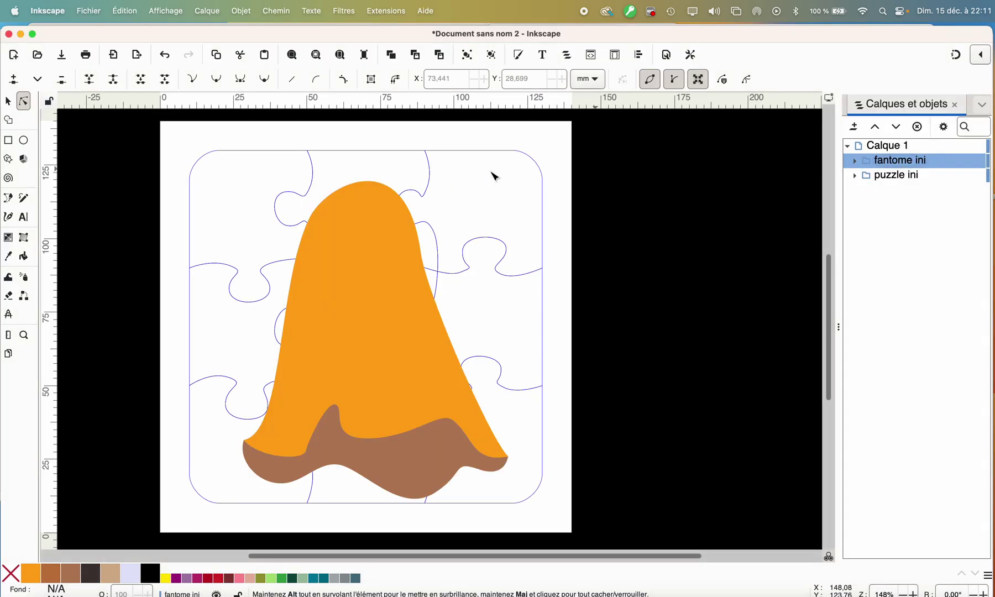
left_click(855, 161)
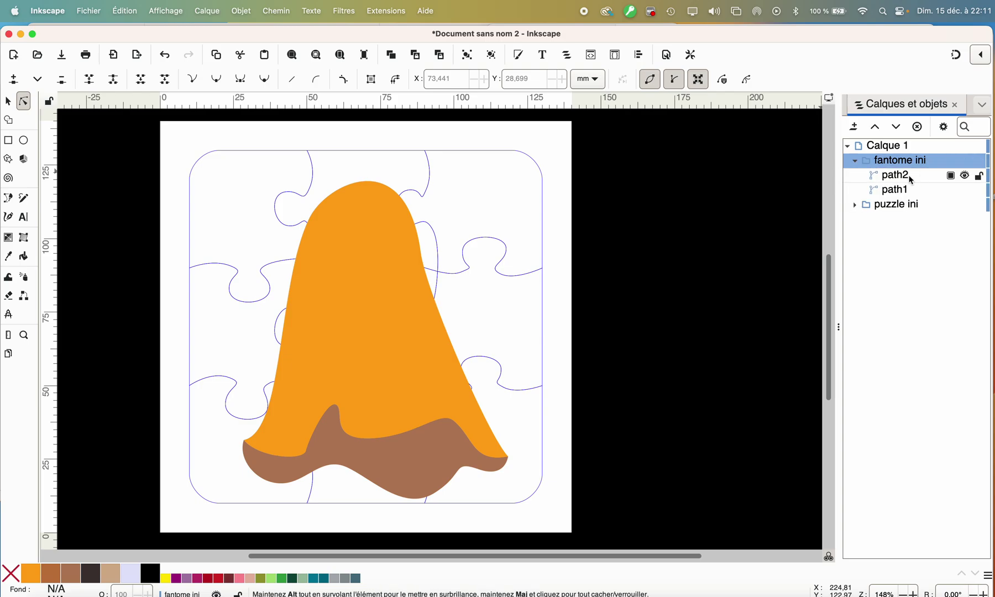
left_click(407, 473)
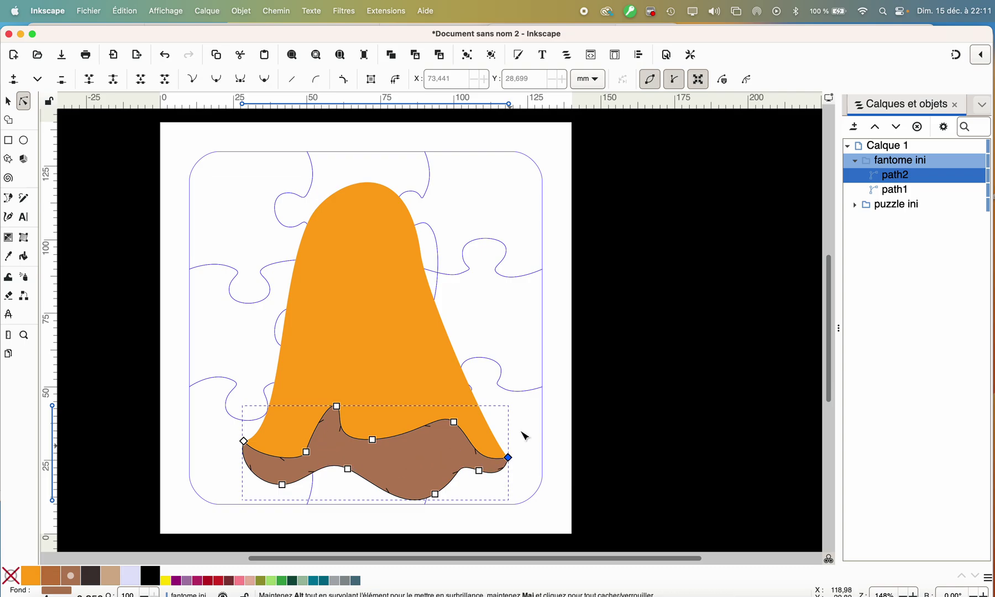
left_click(904, 191)
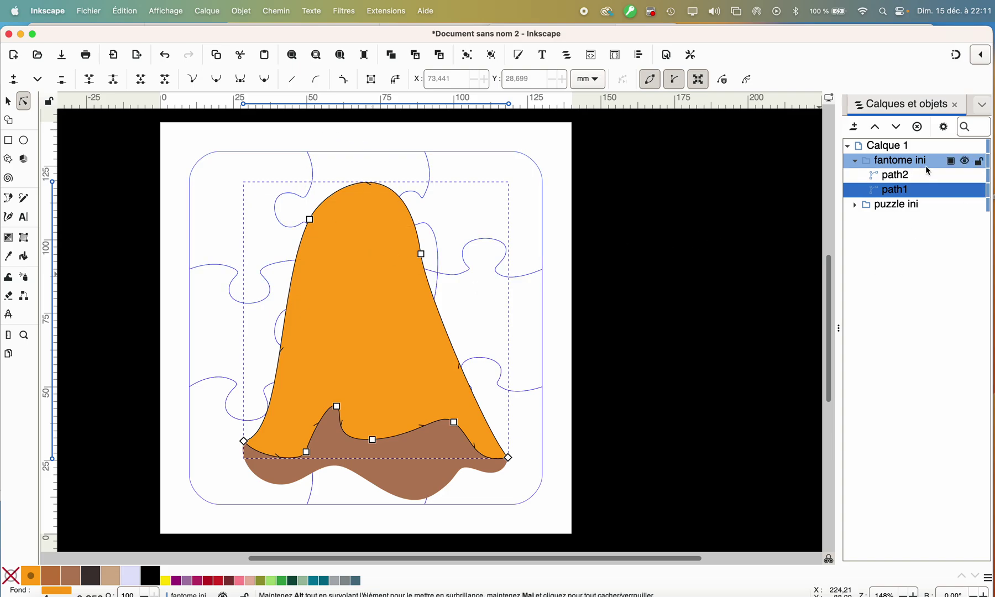
left_click(898, 161)
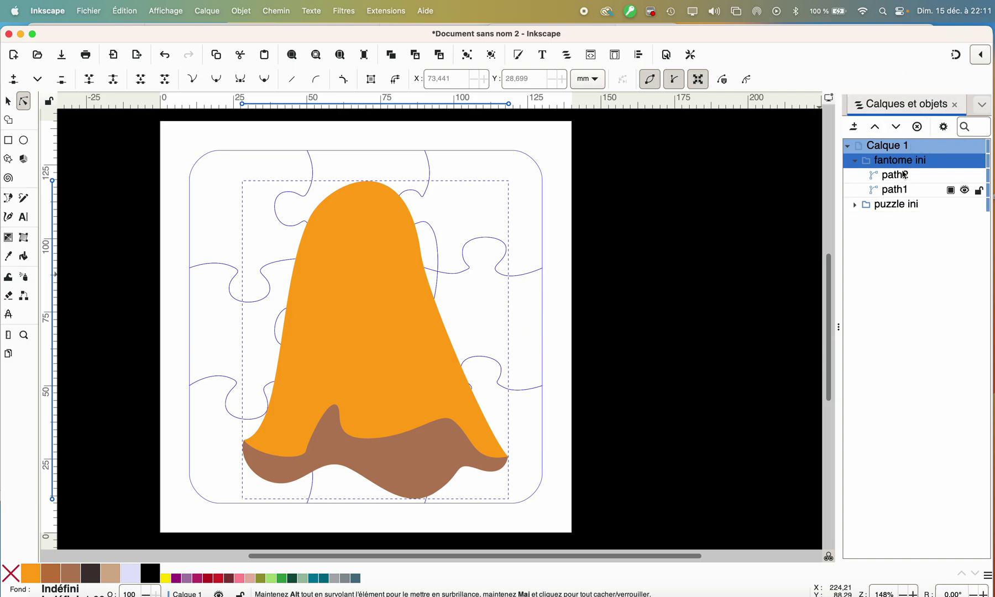
left_click(897, 129)
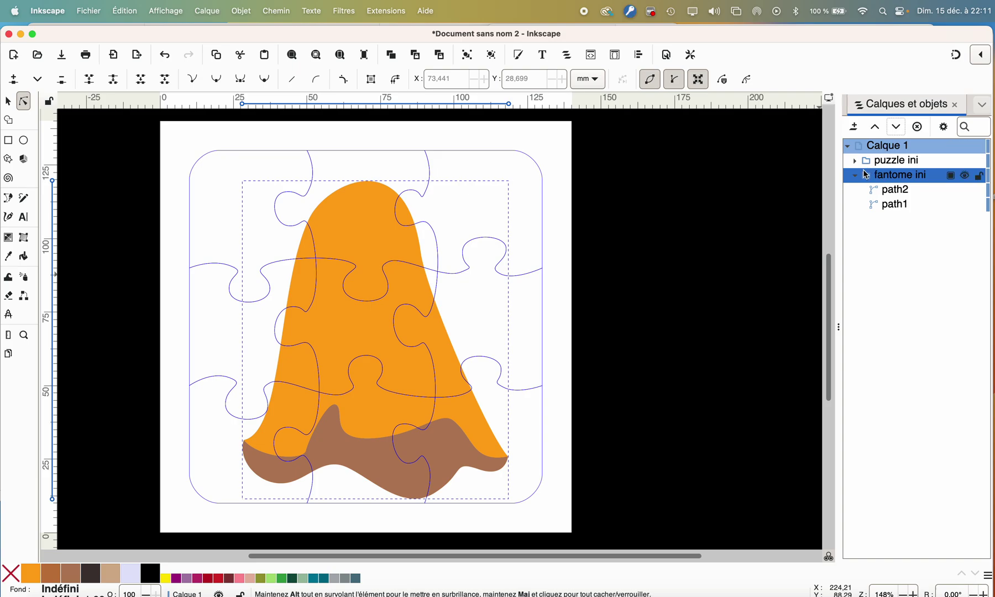
left_click(855, 177)
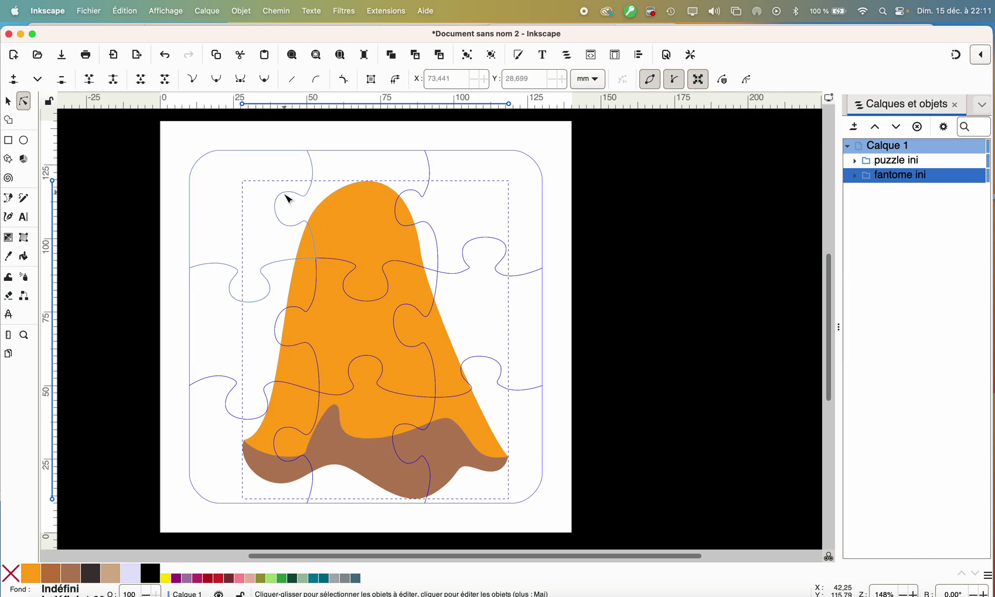
Inset all nine puzzle piece paths, path3 to path11, in the puzzle ini group with Éroder.
left_click(855, 162)
left_click(892, 175)
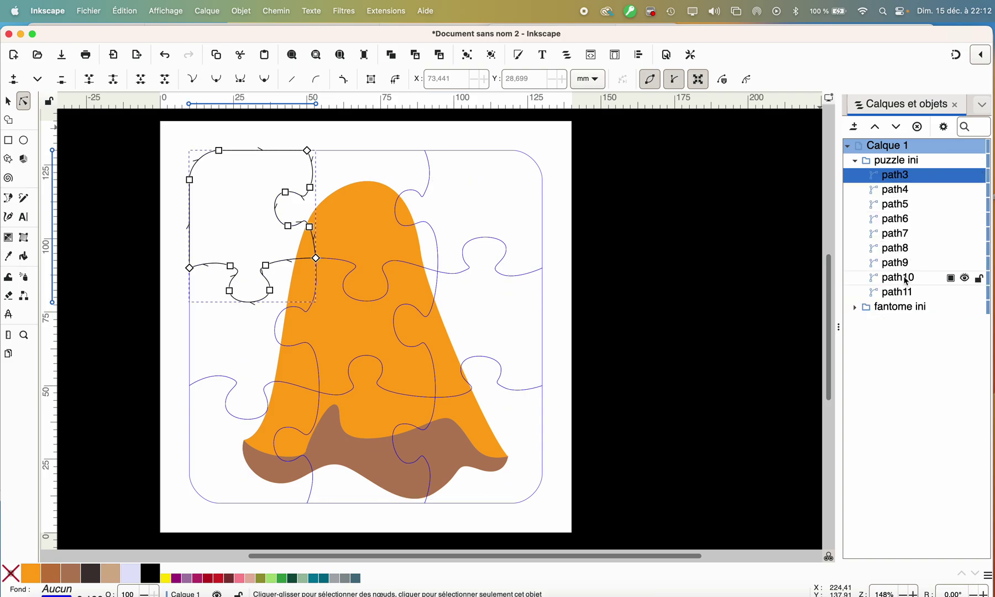
left_click(895, 294, "shift")
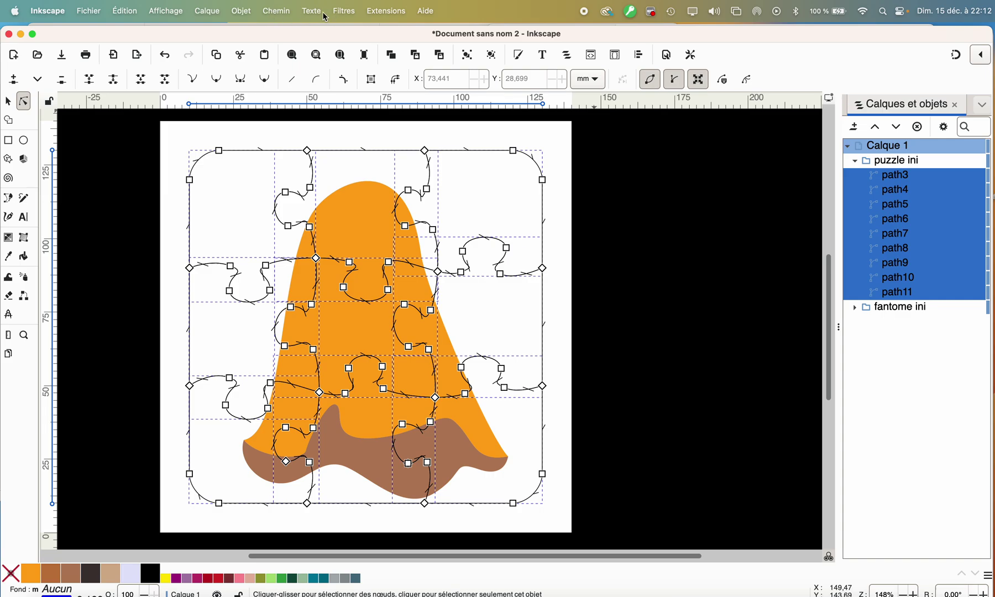
left_click(276, 11)
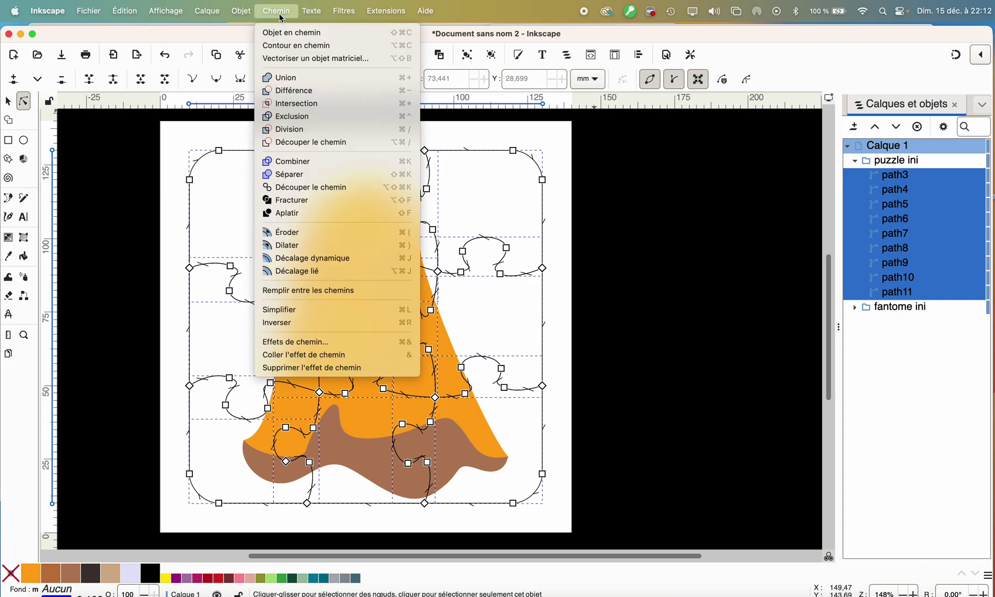
left_click(293, 232)
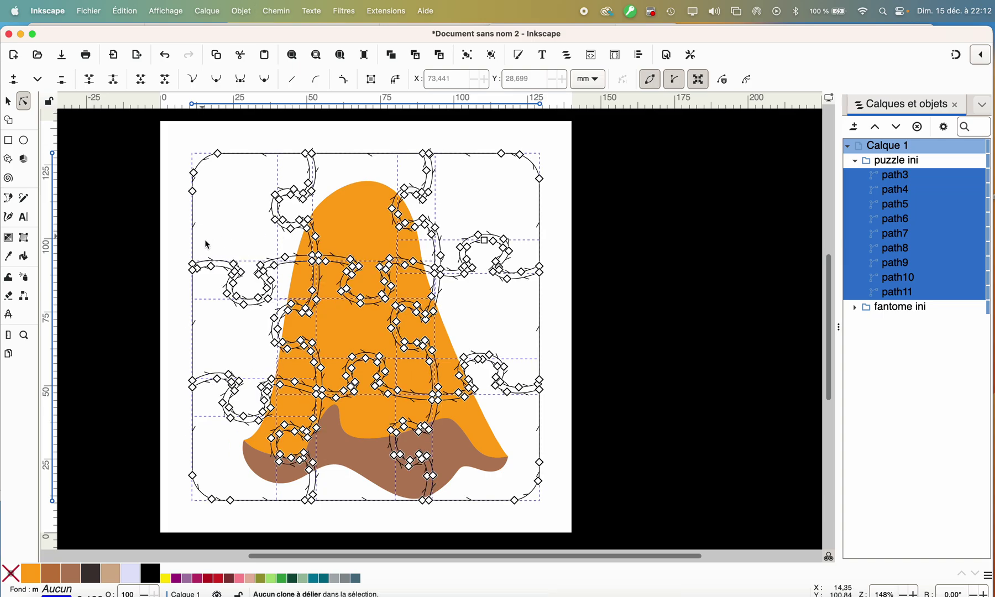
Measure the gap between the upper-left puzzle piece and the piece below it.
left_click(8, 337)
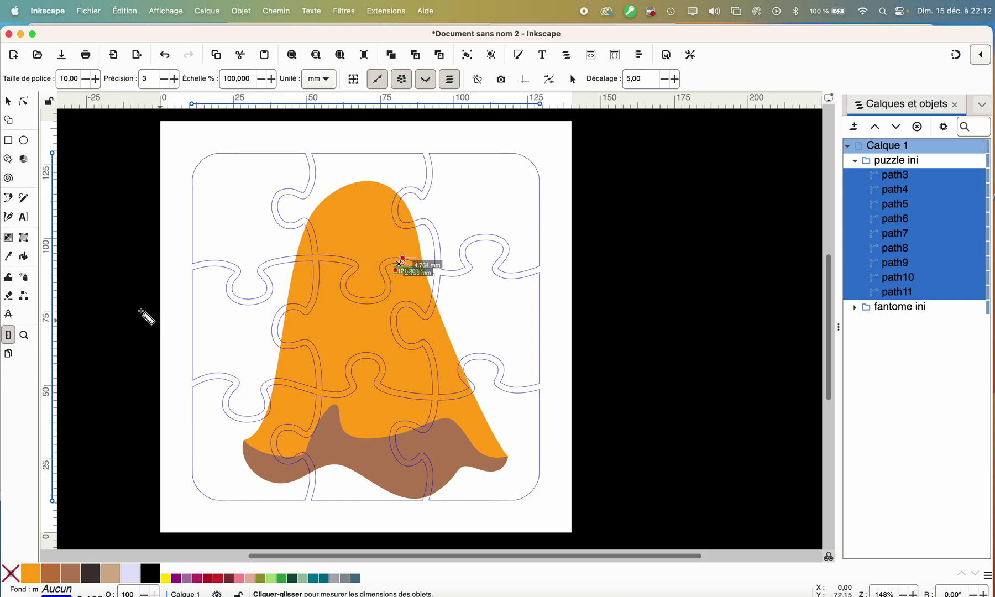
left_click_drag(207, 242, 207, 302)
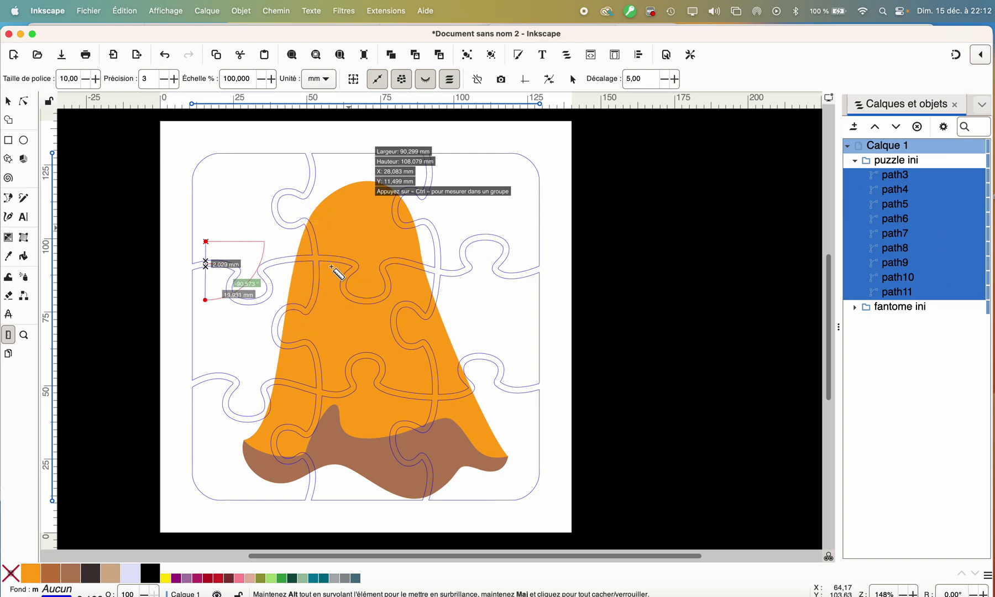
Try a second Éroder inset on the nine puzzle pieces, measure the resulting gap, and undo the inset.
left_click(276, 11)
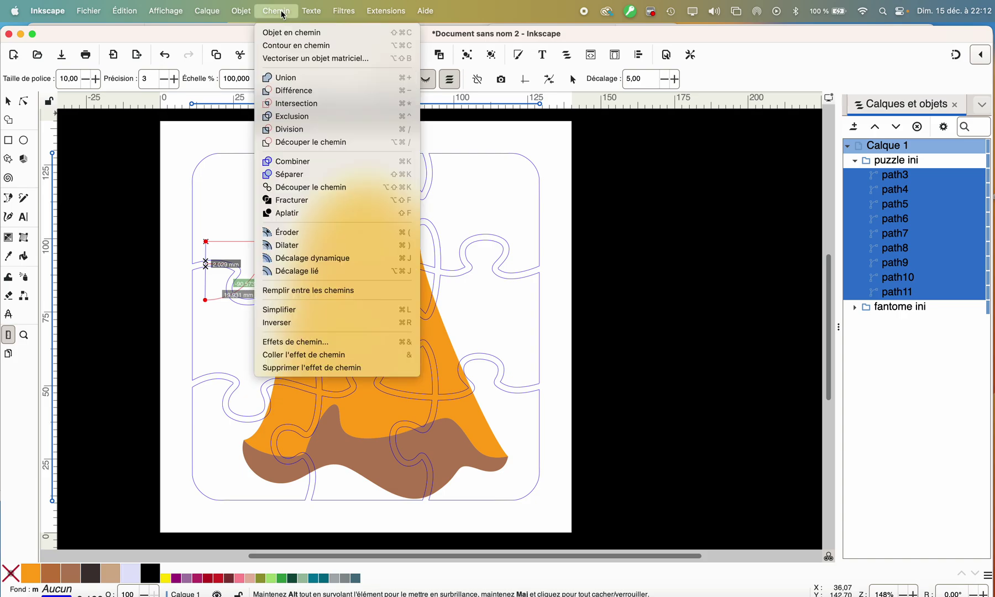
left_click(323, 232)
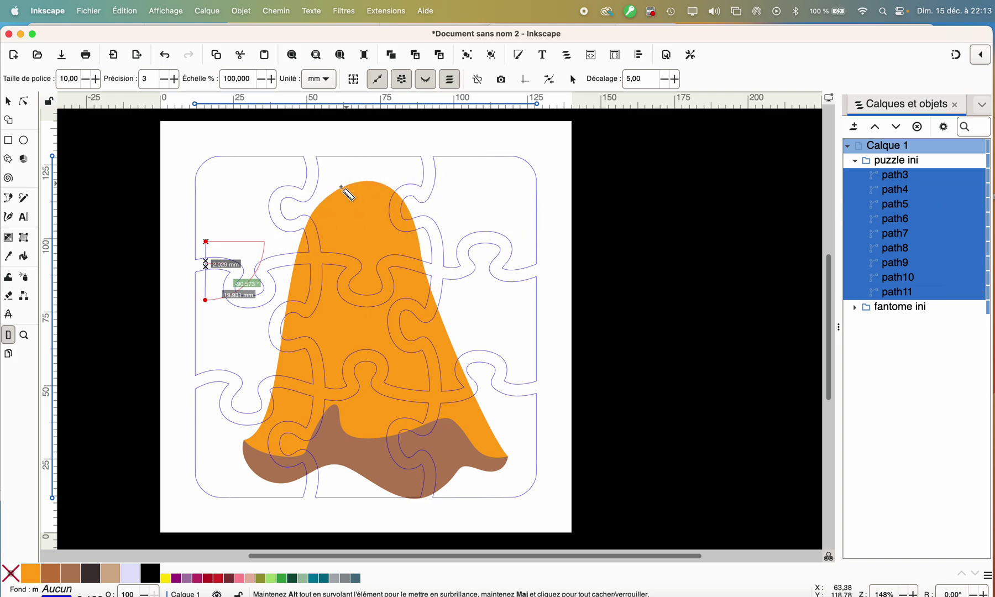
left_click_drag(218, 215, 216, 301)
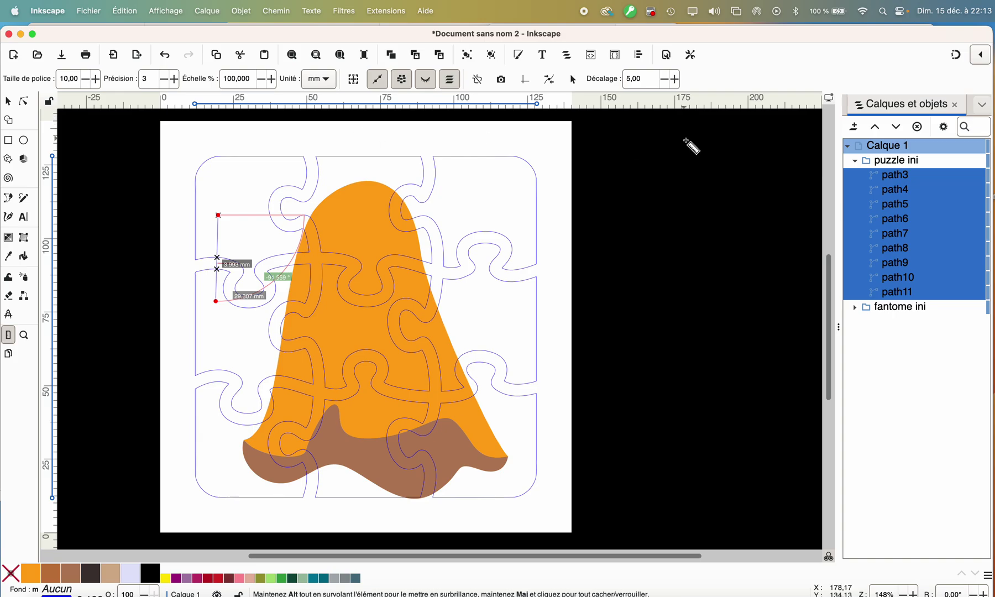
key("super+z")
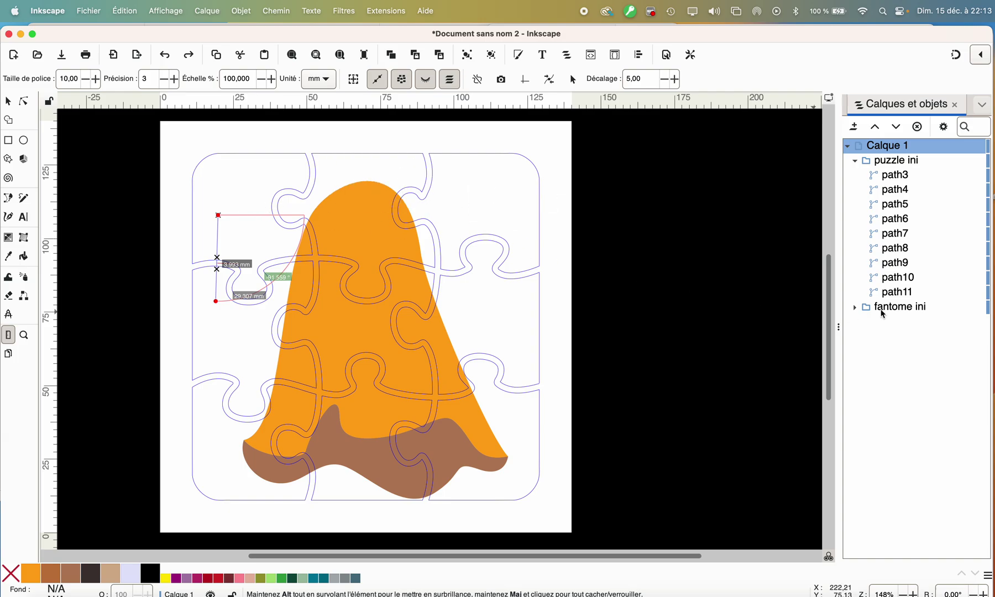
Duplicate the puzzle ini and fantome ini groups together.
left_click(908, 161)
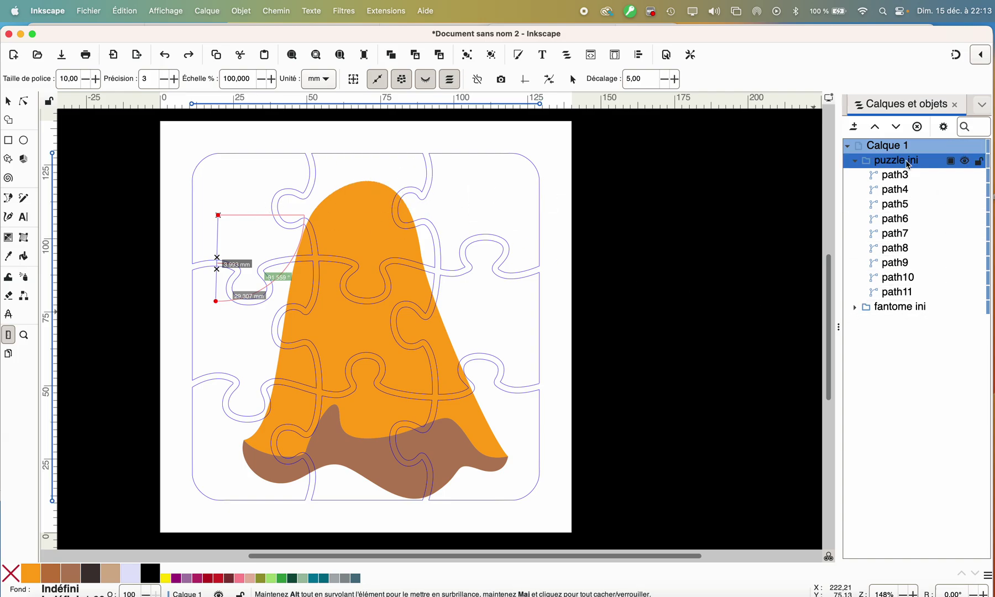
left_click(905, 308)
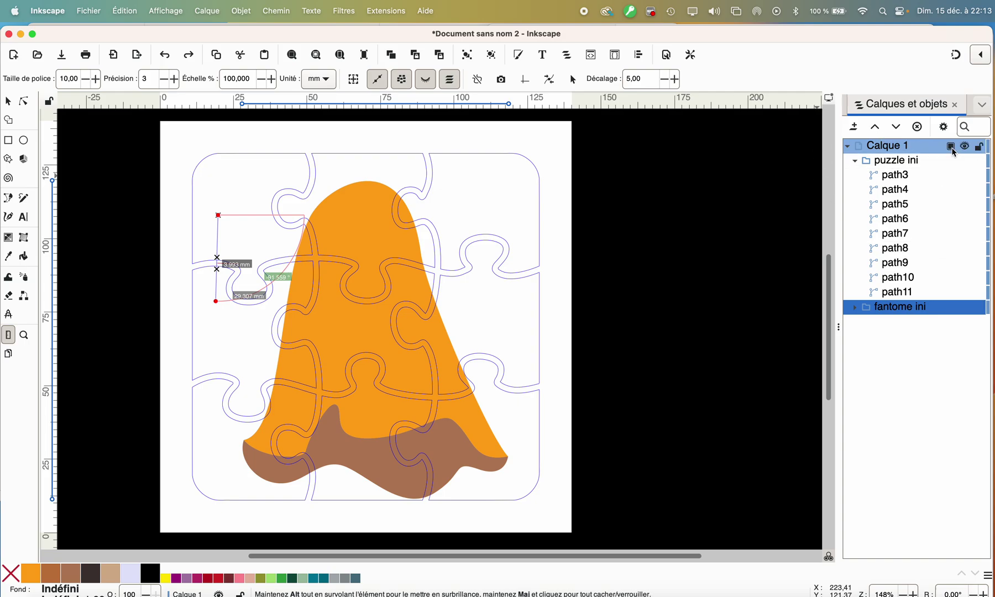
left_click(855, 161)
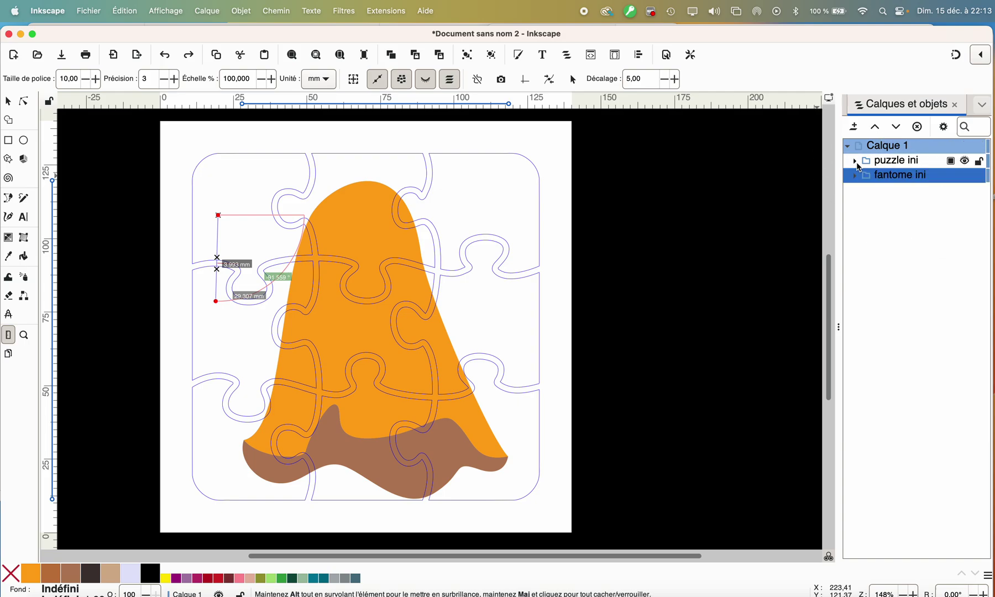
left_click(905, 166)
right_click(890, 162)
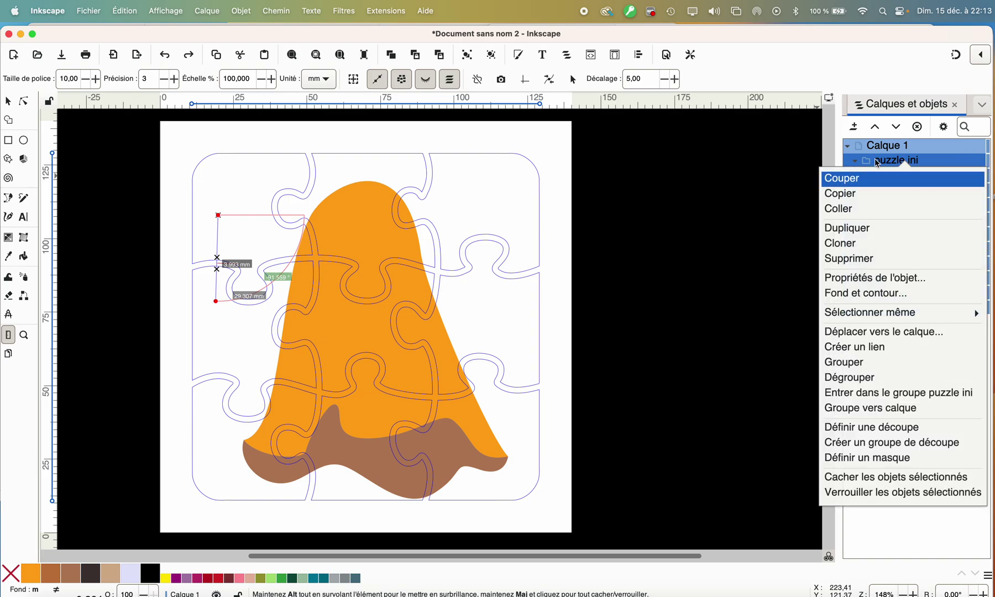
left_click(863, 231)
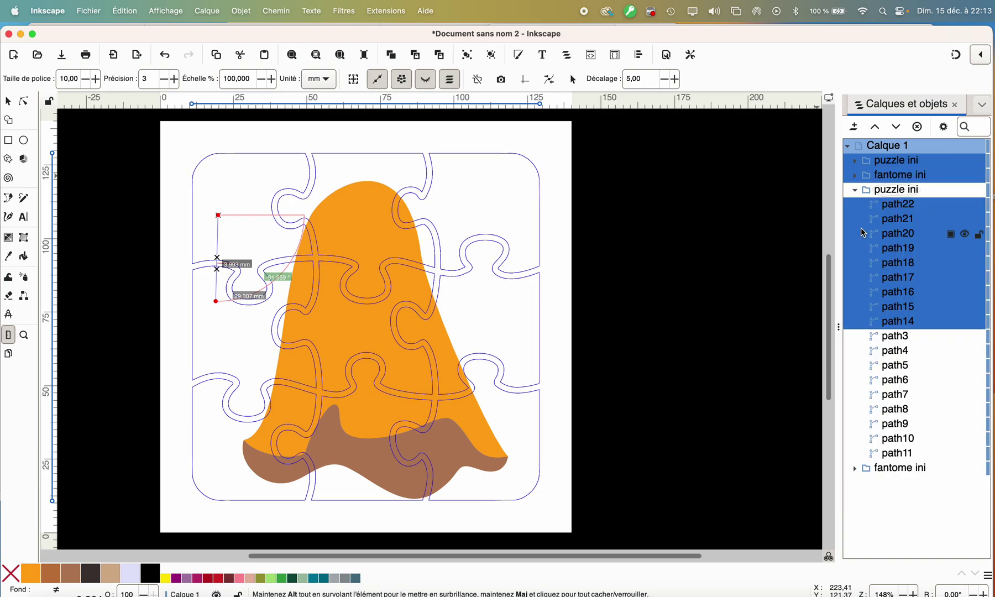
Collapse the original puzzle ini group and hide both original groups, puzzle ini and fantome ini.
left_click(886, 163)
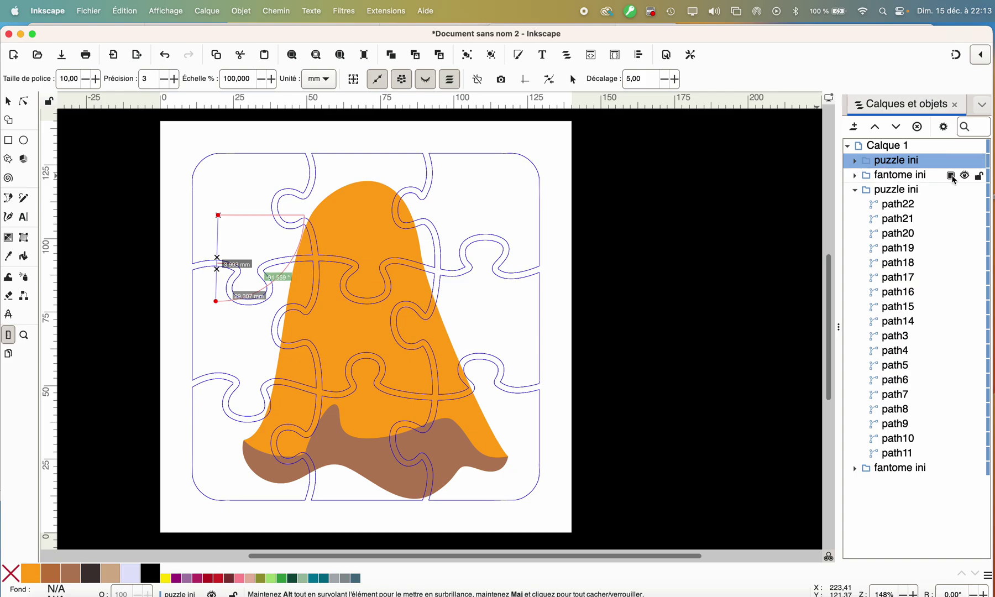
left_click(855, 190)
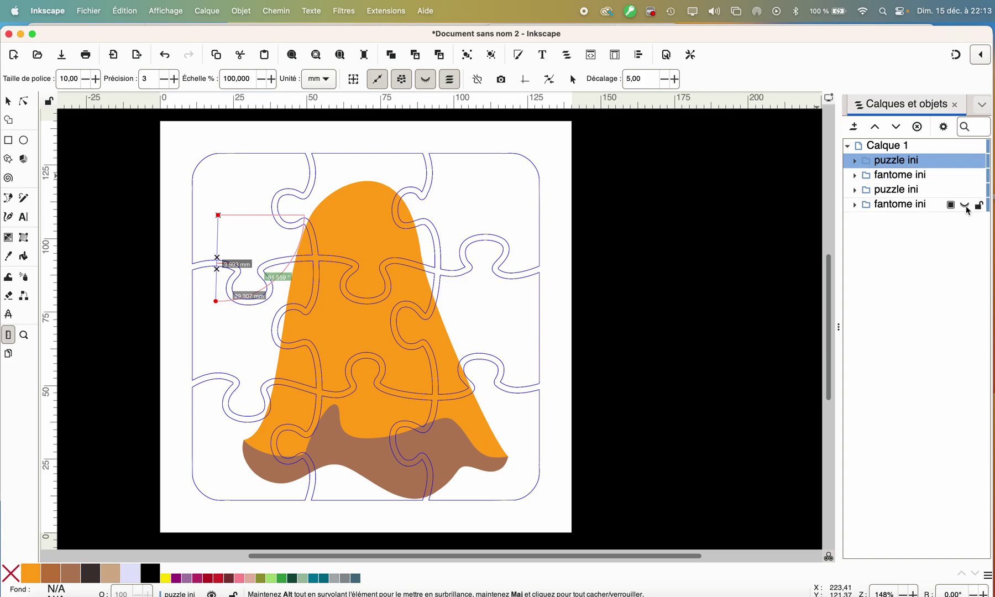
left_click(965, 190)
Rename the visible copy of the puzzle ini group as "puzzle de travail".
right_click(895, 165)
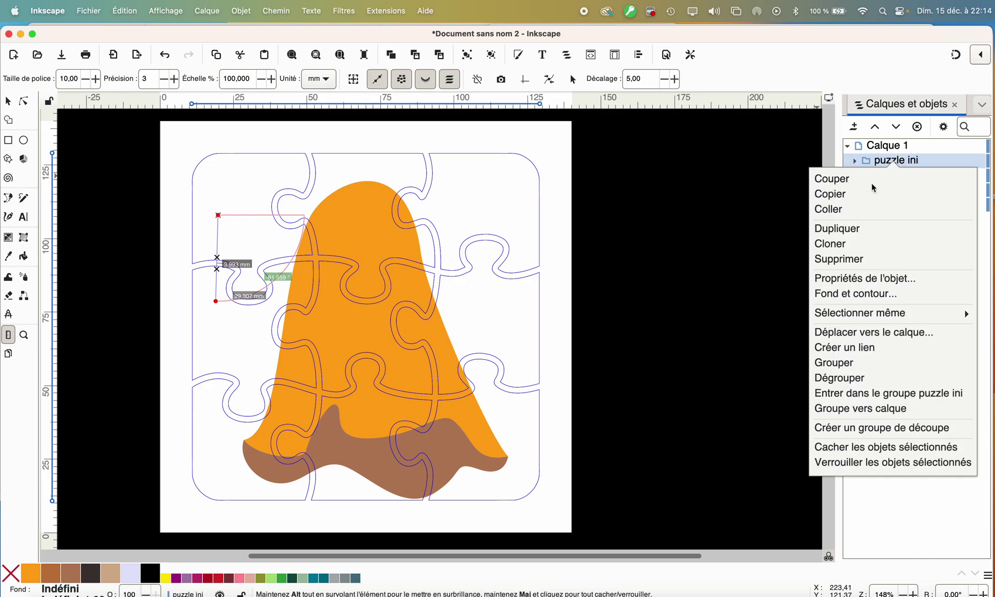
left_click(918, 162)
double_click(925, 162)
left_click(925, 161)
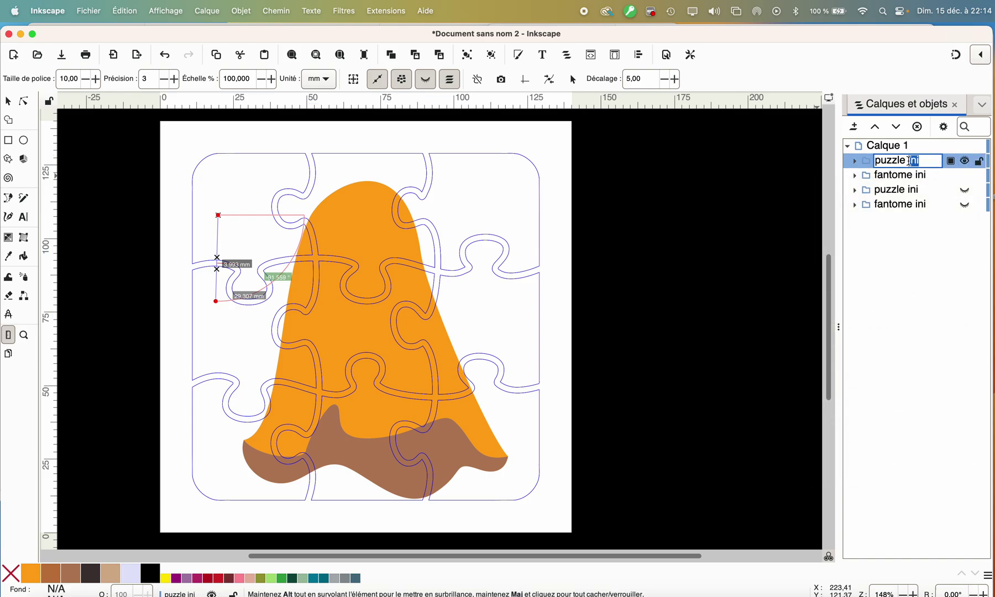
type("de travaik")
key("BackSpace")
type("l")
key("Return")
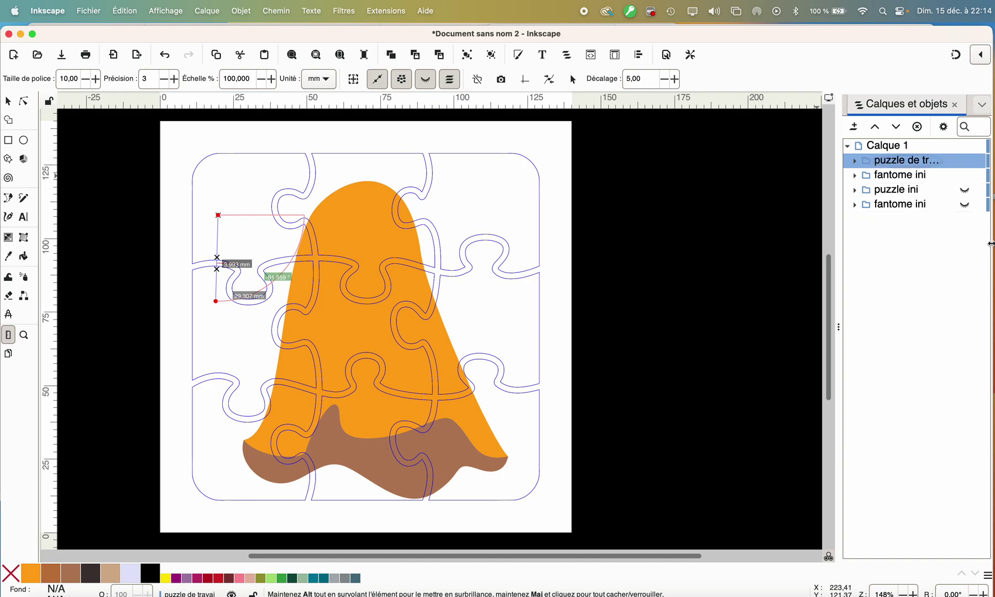
Duplicate the visible fantome ini group eight times to have nine visible copies.
left_click(907, 177)
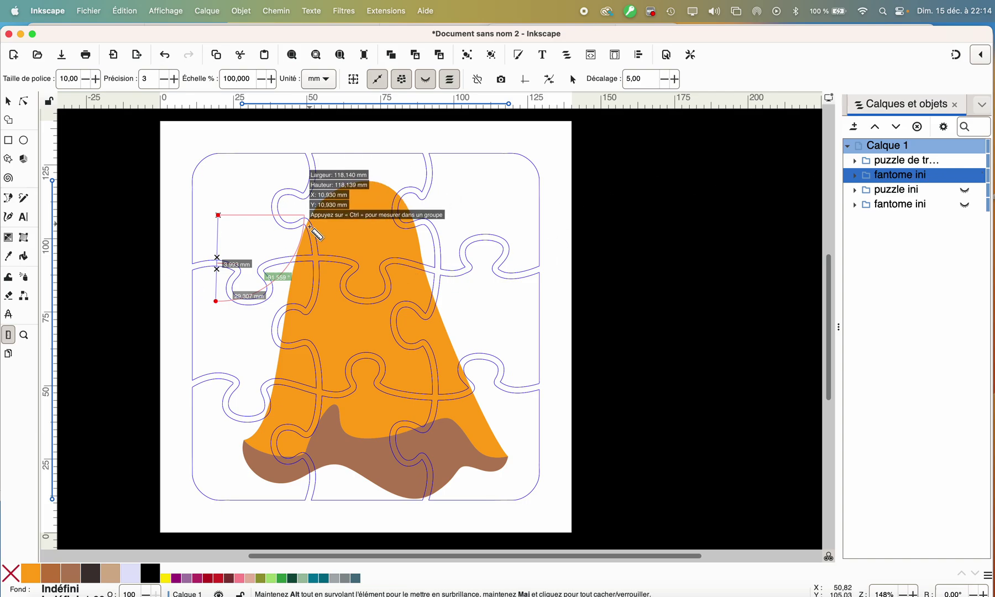
right_click(923, 178)
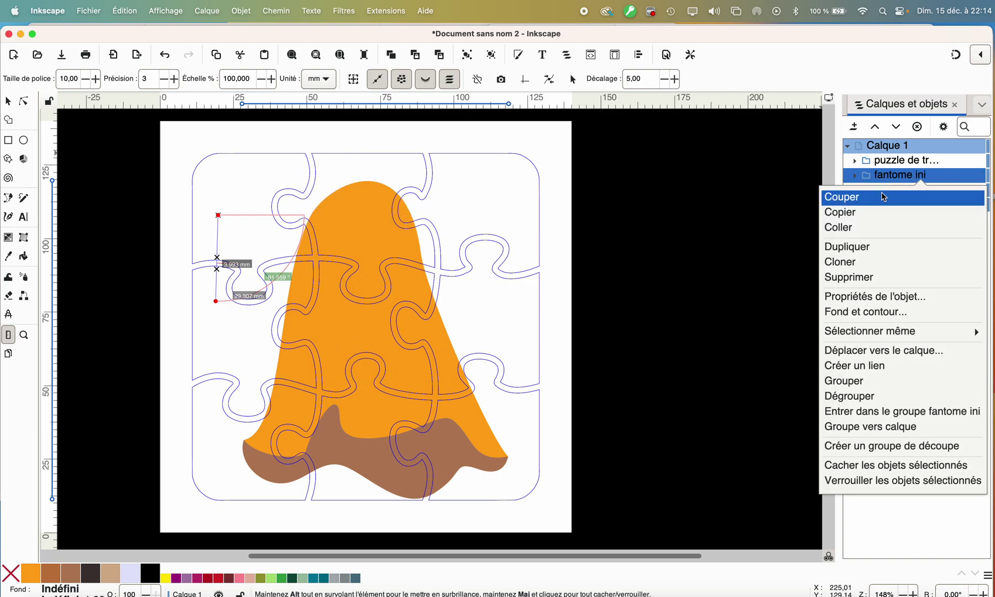
left_click(874, 247)
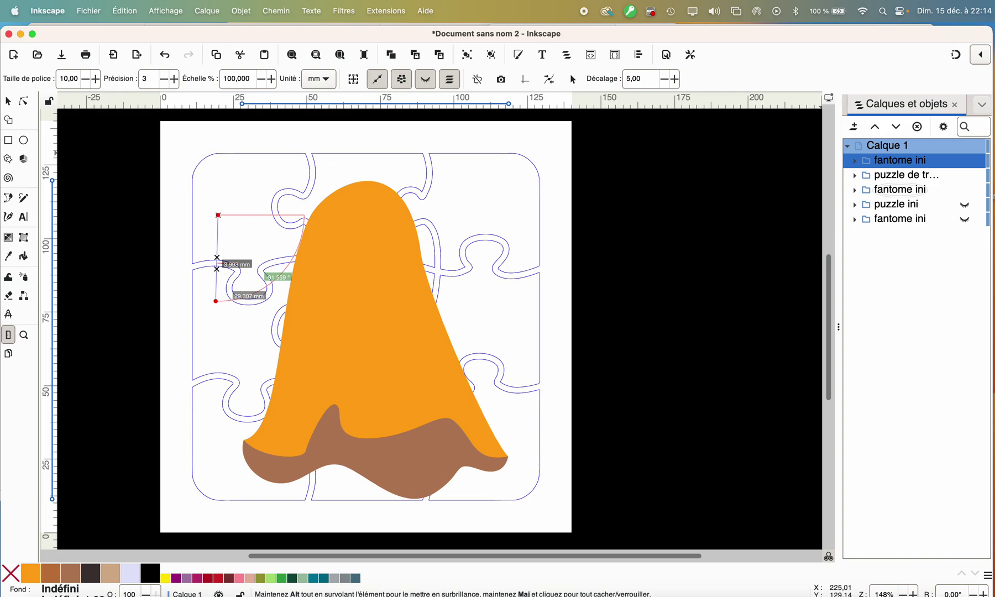
key("super+d")
key("super+d")
key("super+d")
key("super+d")
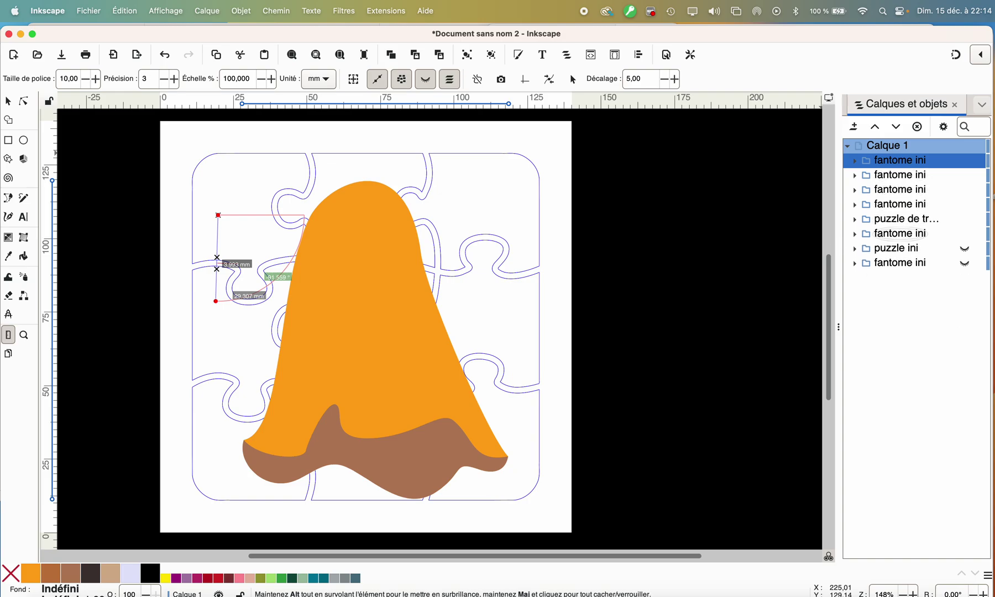
key("super+d")
key("super+d")
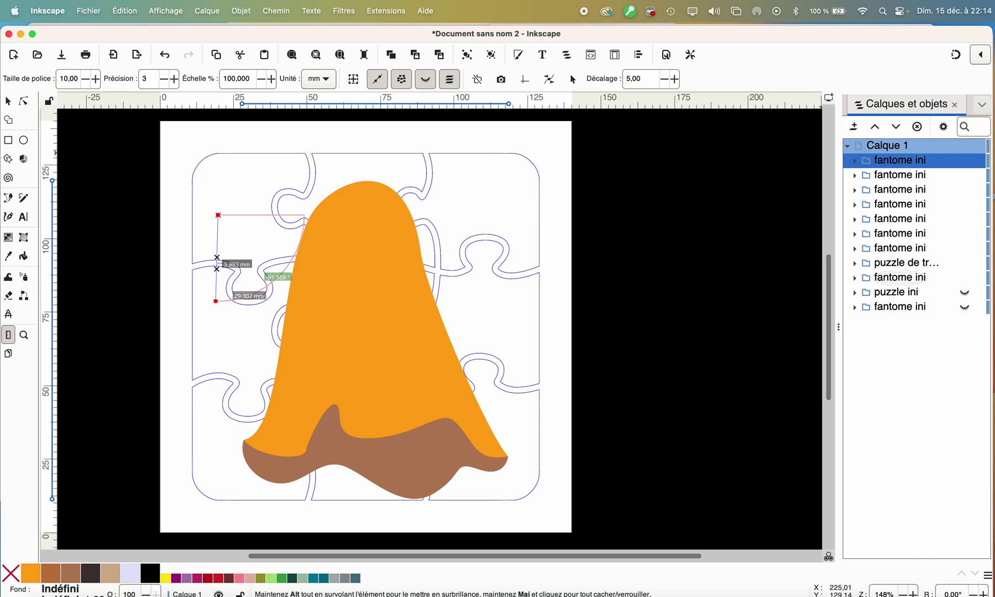
key("super+d")
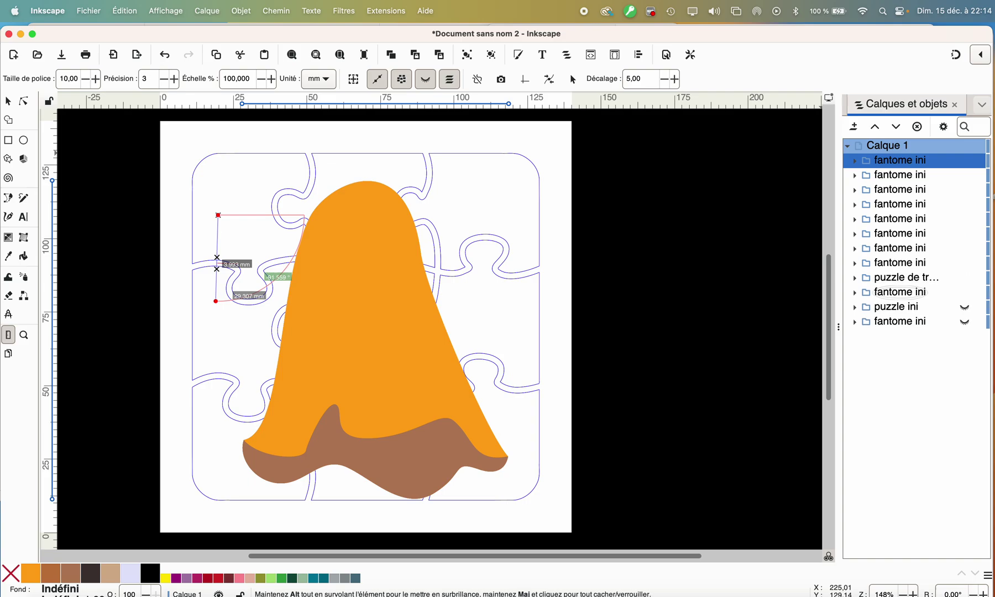
Raise the puzzle de travail group above all the fantome ini copies in the stacking order.
left_click(915, 279)
left_click(881, 128)
left_click(883, 130)
left_click(875, 128)
left_click(875, 128)
left_click(875, 128)
left_click(875, 128)
left_click(875, 128)
left_click(875, 128)
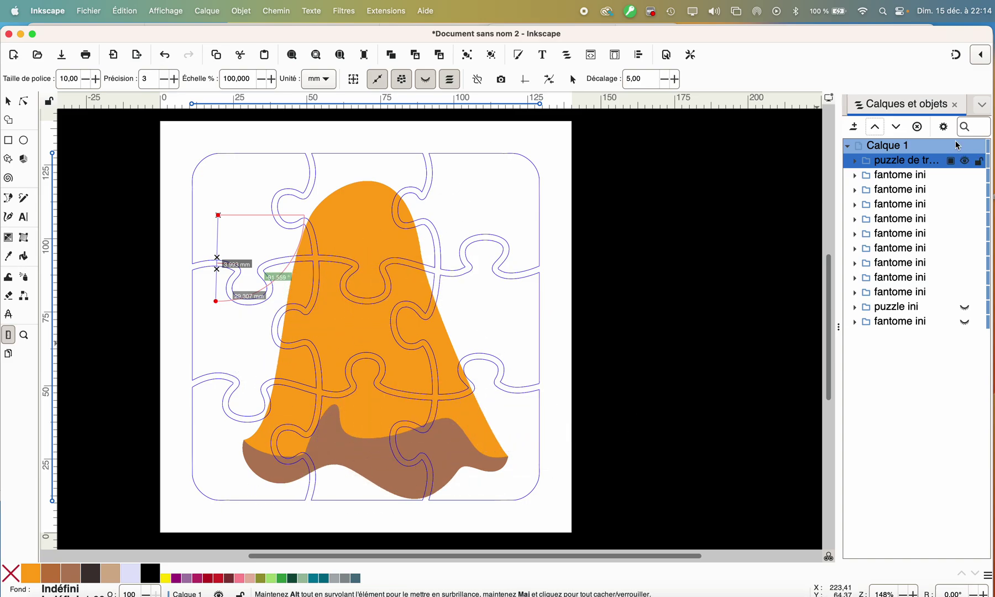
Rename the nine visible fantome ini copies fantome1 to fantome9, numbering from the lowest one upwards.
double_click(930, 293)
left_click(920, 293)
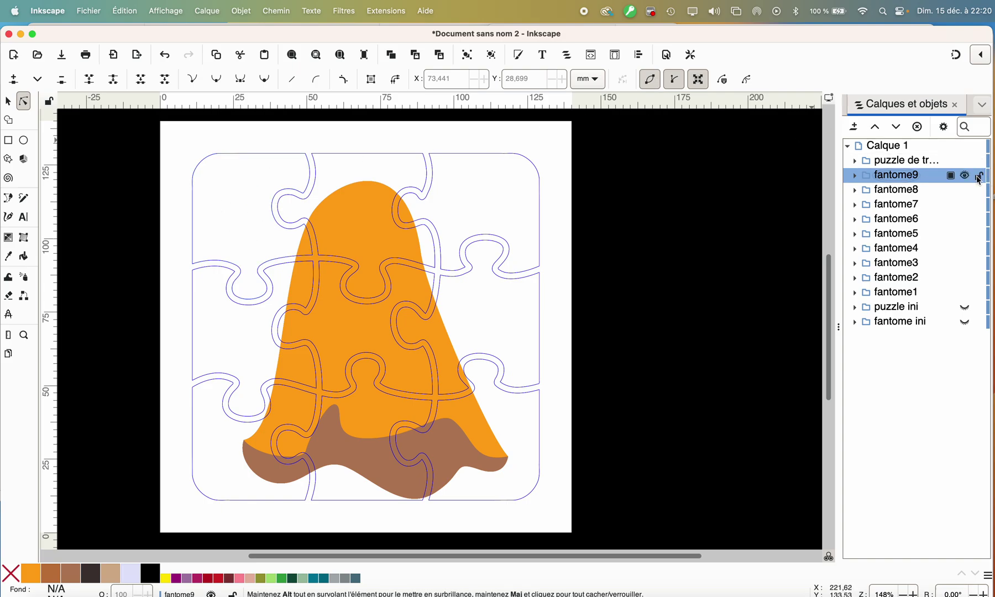
Hide the groups fantome2 to fantome9, leaving only fantome1 visible among the numbered copies.
left_click(965, 176)
left_click(965, 191)
left_click(965, 205)
left_click(965, 220)
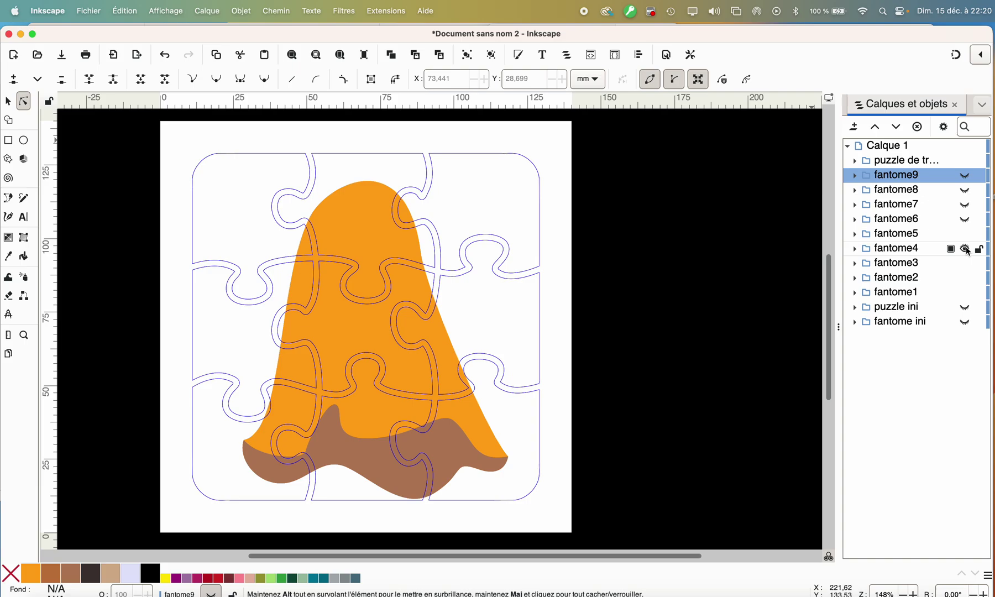
left_click(965, 249)
left_click(965, 264)
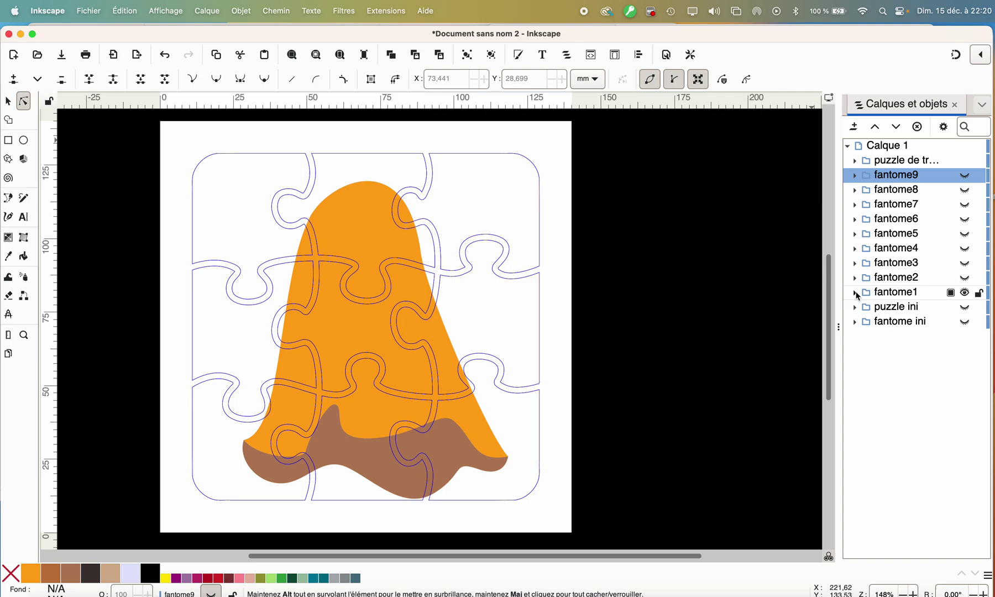
Identify the two paths inside the fantome1 group and delete the brown base, path13.
left_click(855, 292)
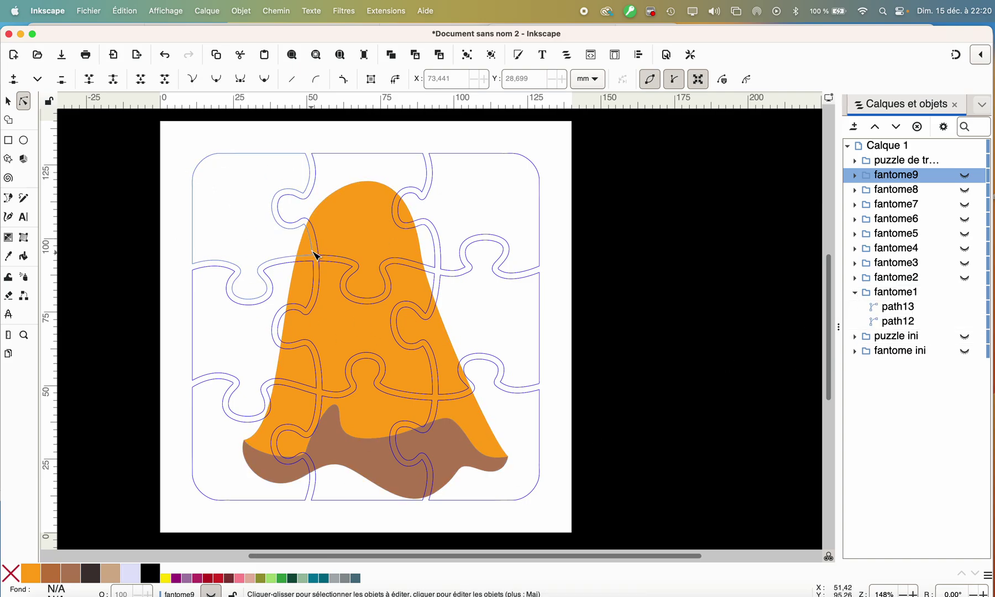
left_click(900, 323)
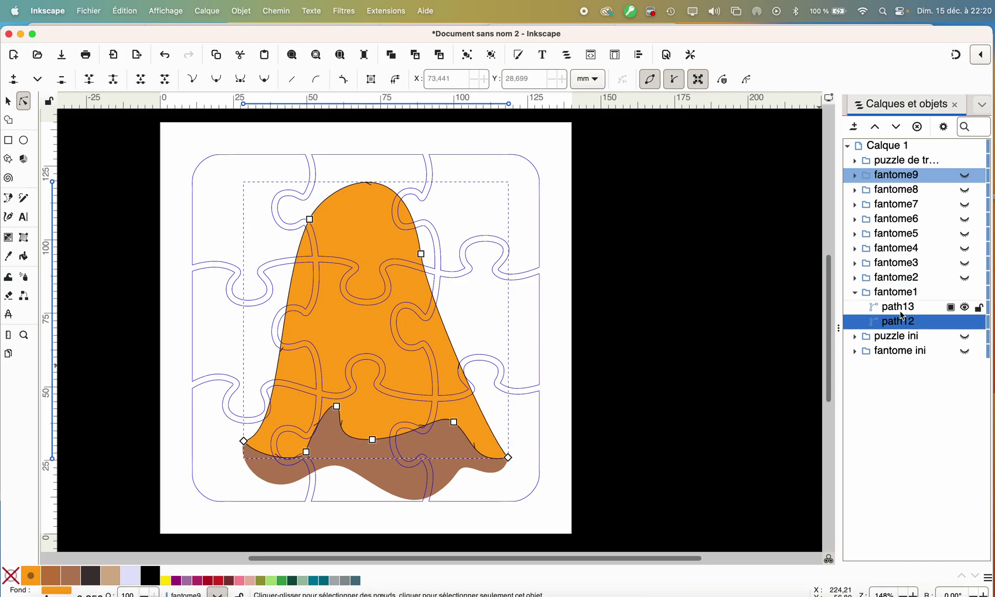
left_click(900, 307)
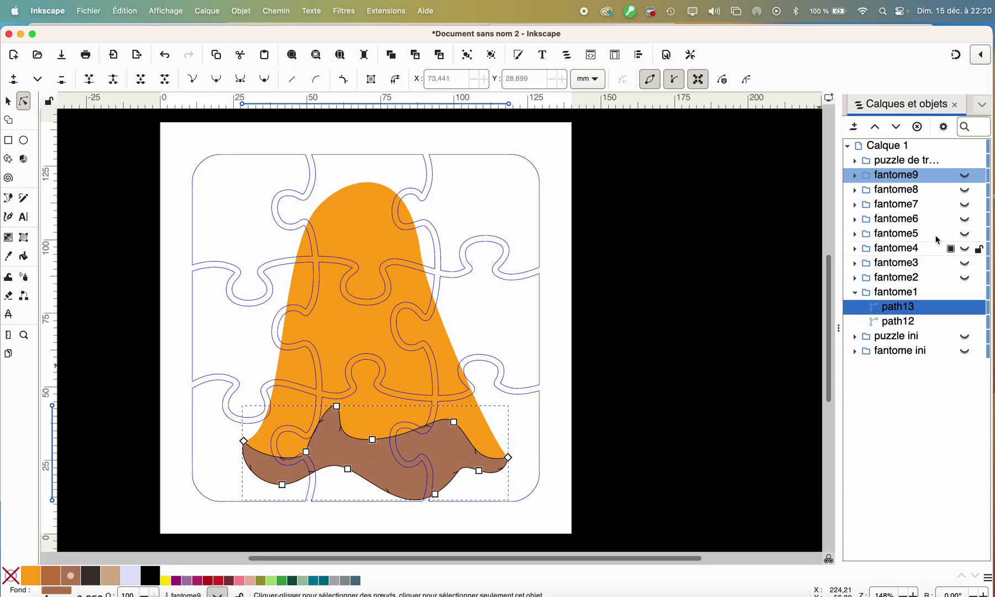
left_click(918, 128)
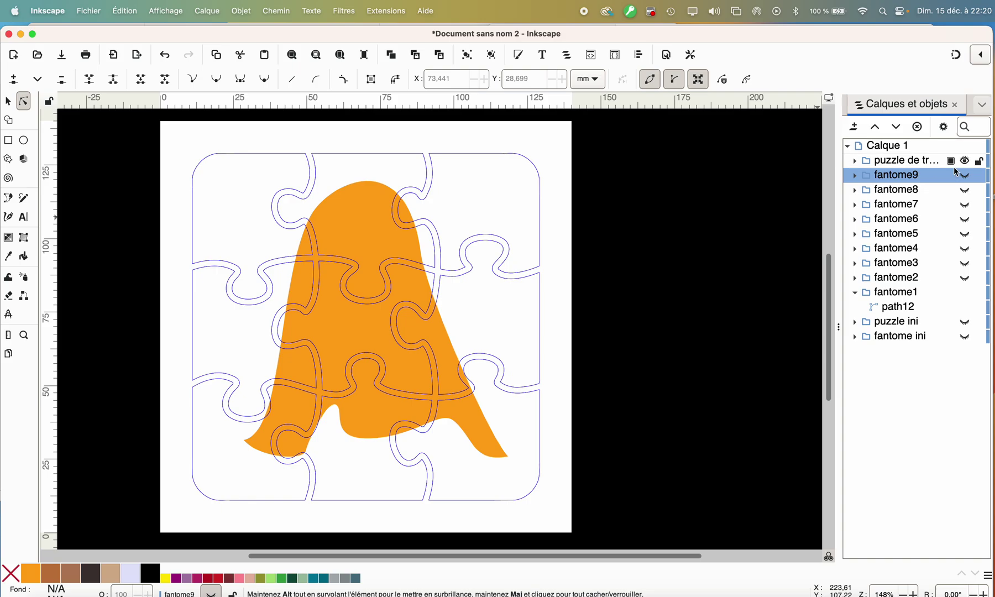
Check the pieces inside the puzzle de travail group and delete the duplicate set, path23 to path31.
left_click(854, 162)
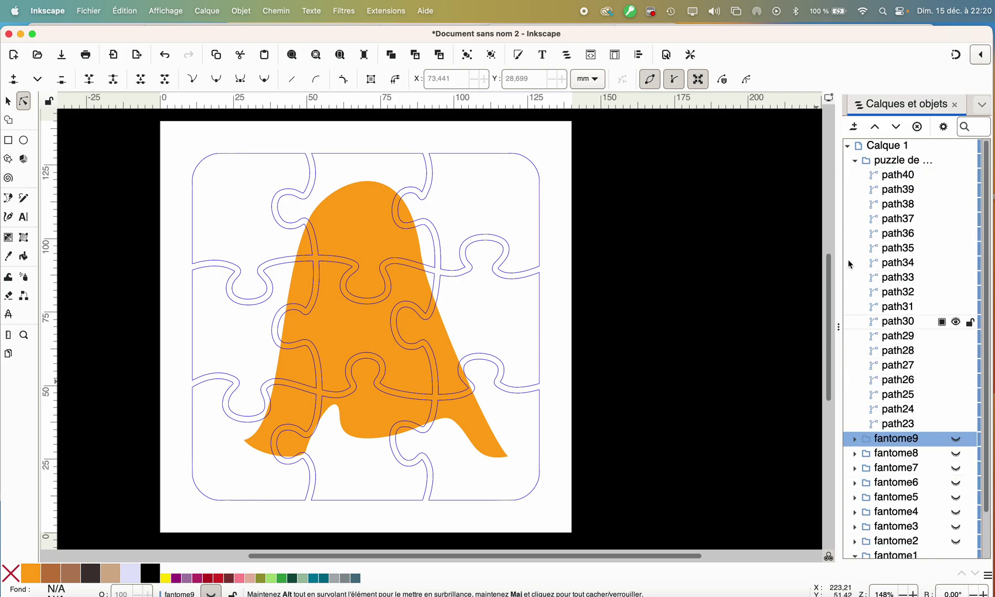
left_click(892, 176)
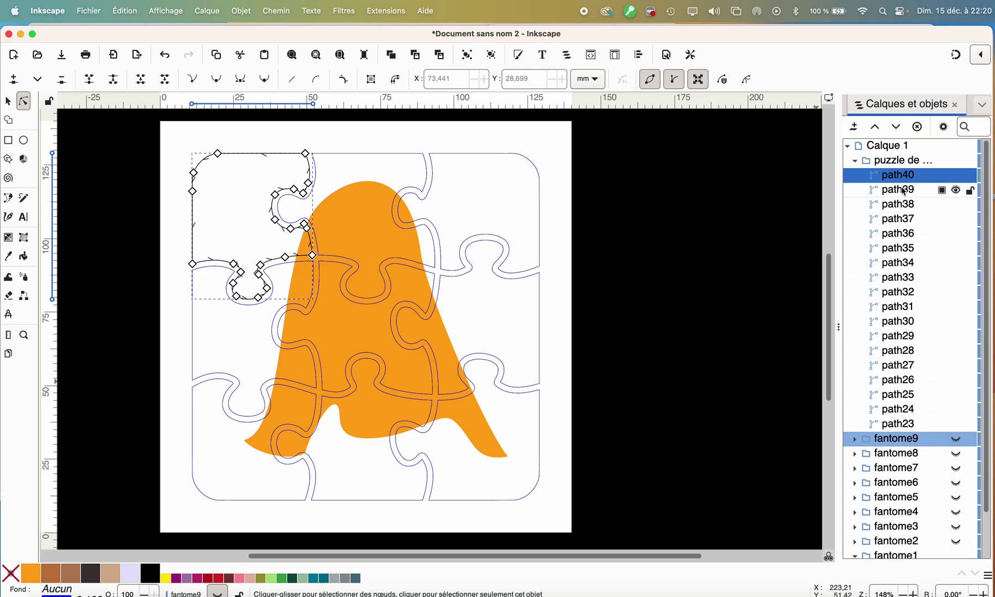
left_click(902, 191)
left_click(904, 207)
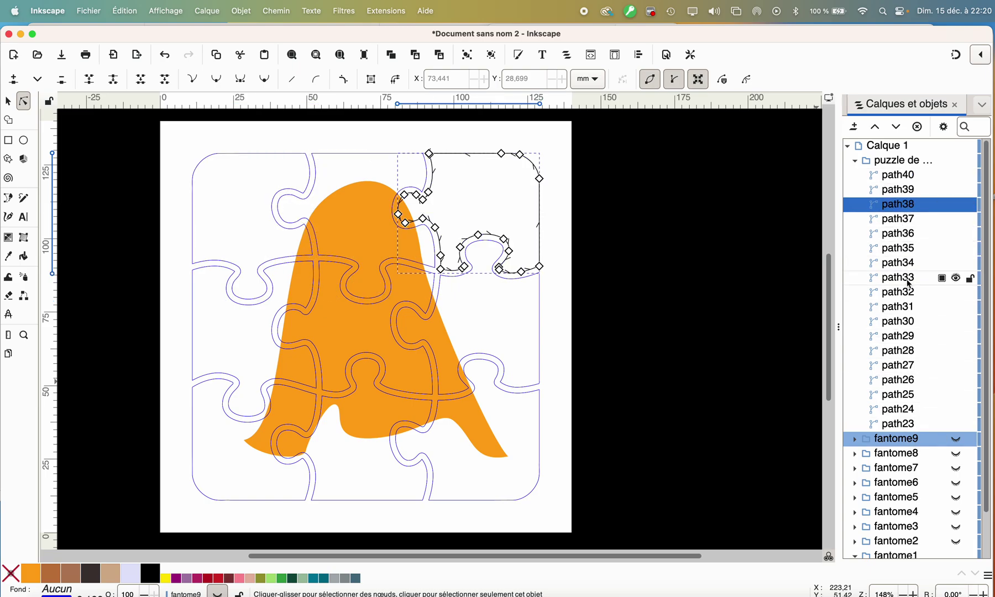
left_click(906, 296)
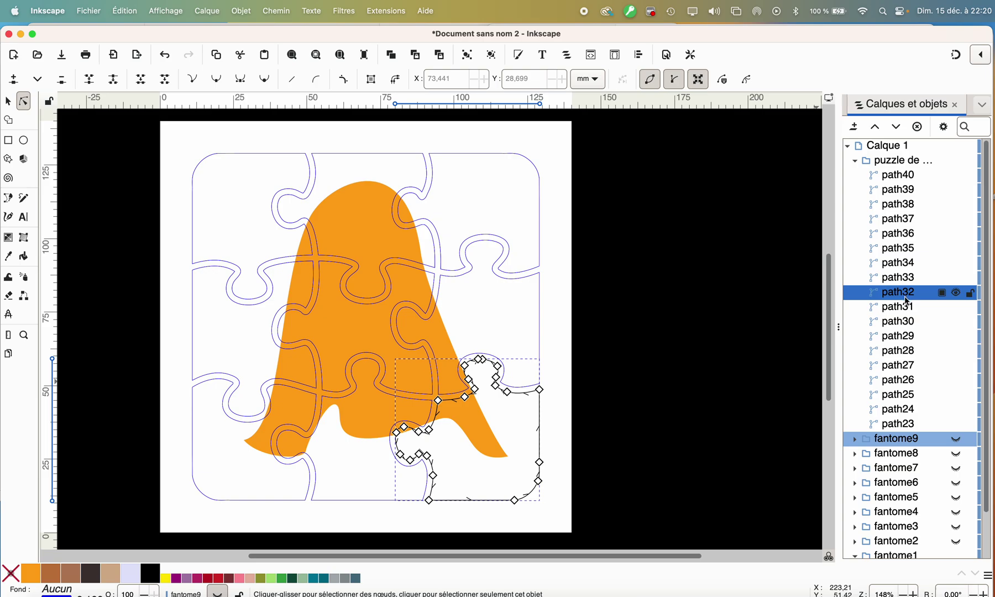
left_click(906, 307)
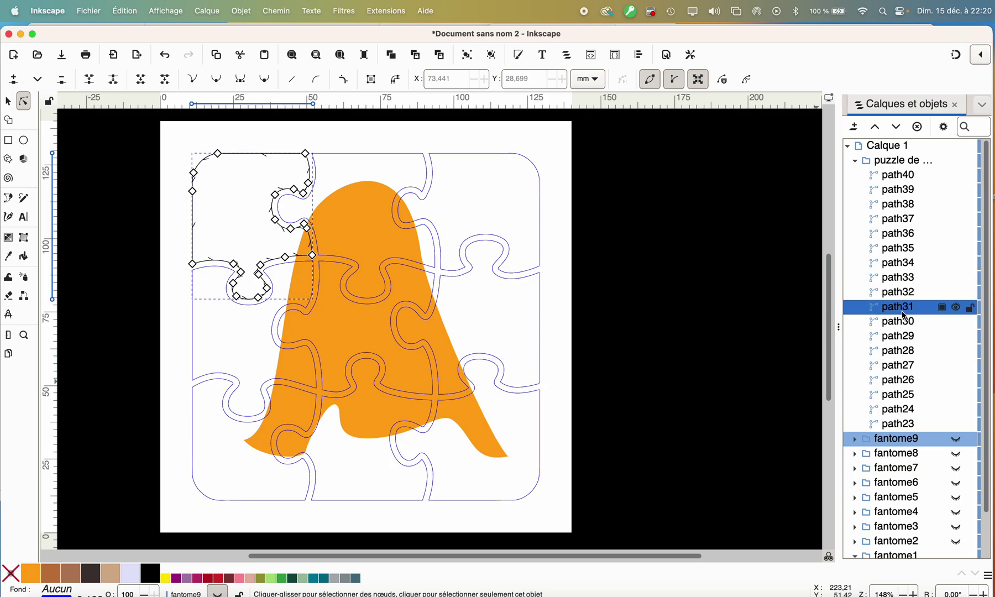
left_click(903, 426, "shift")
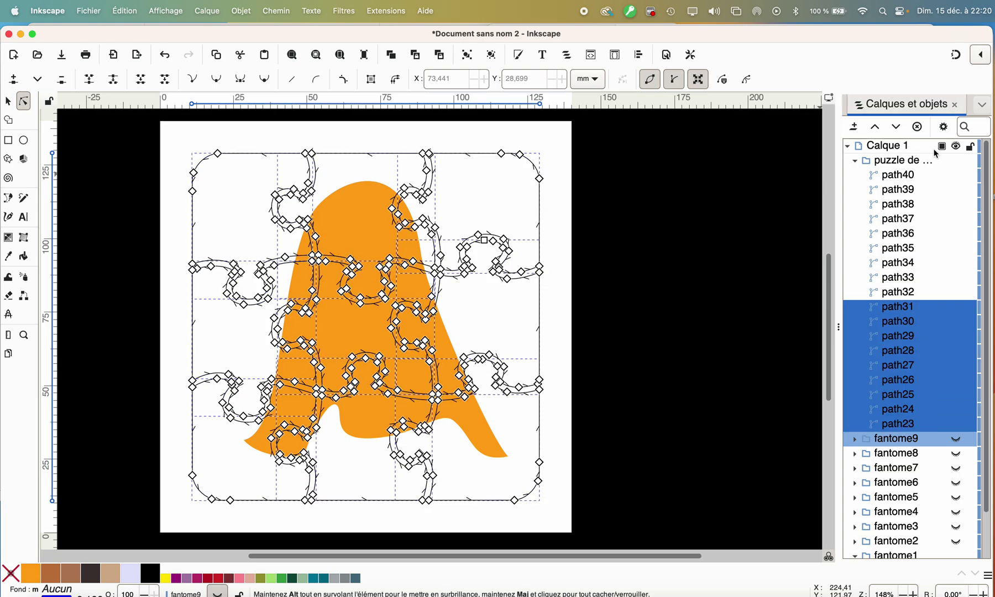
left_click(916, 128)
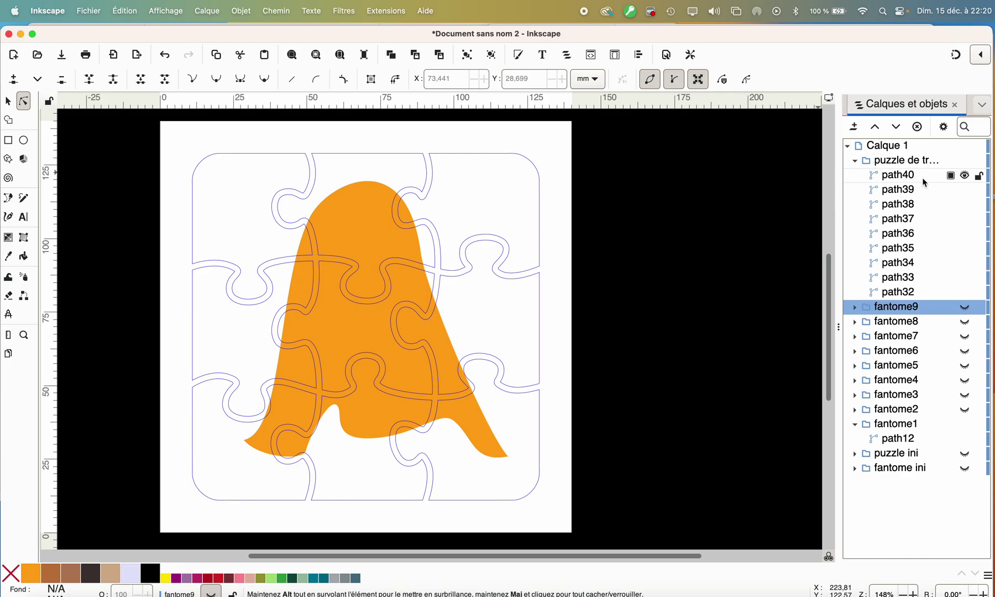
left_click(895, 294)
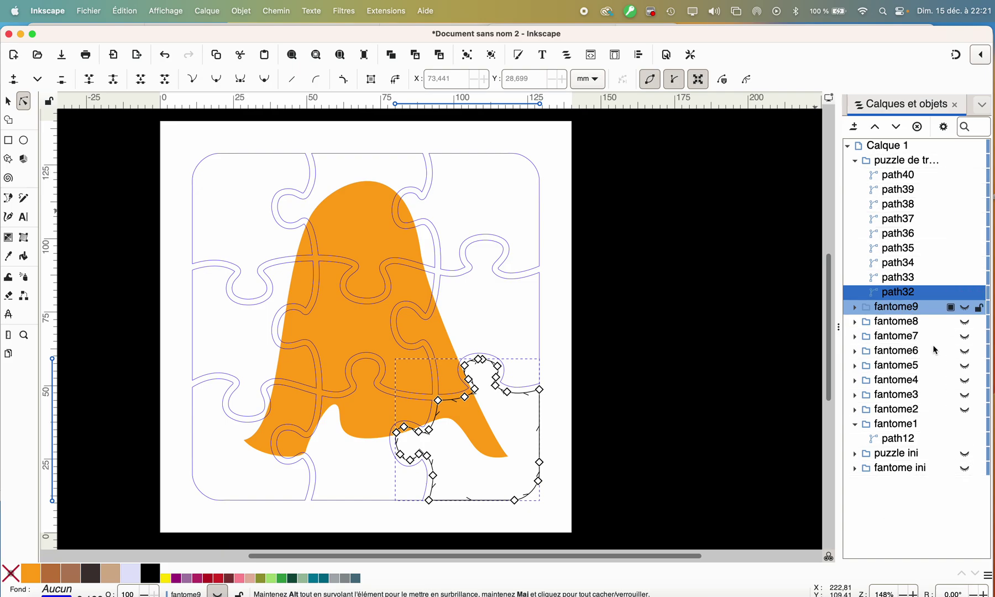
left_click(900, 441, "shift")
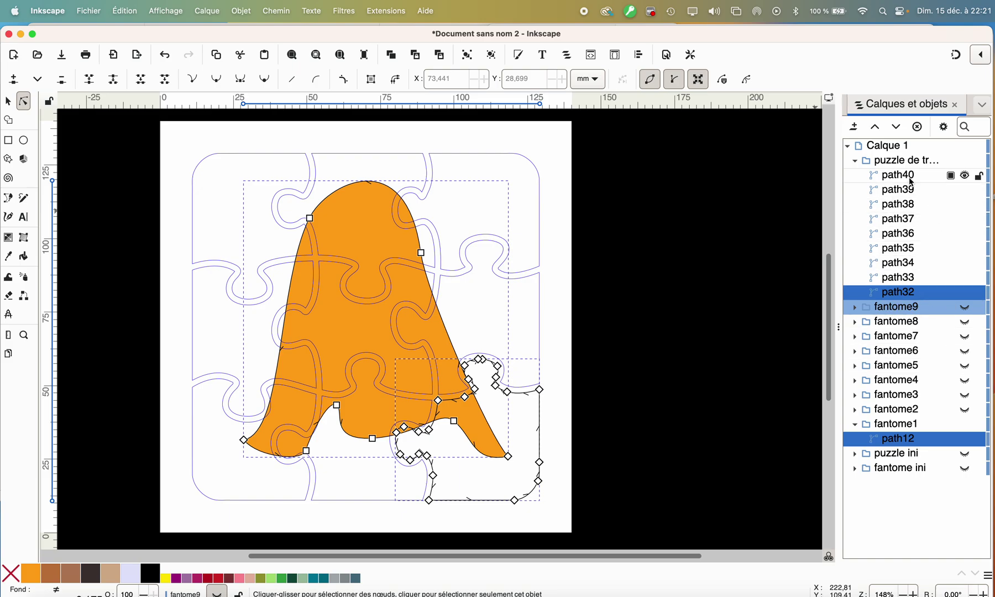
left_click(896, 175)
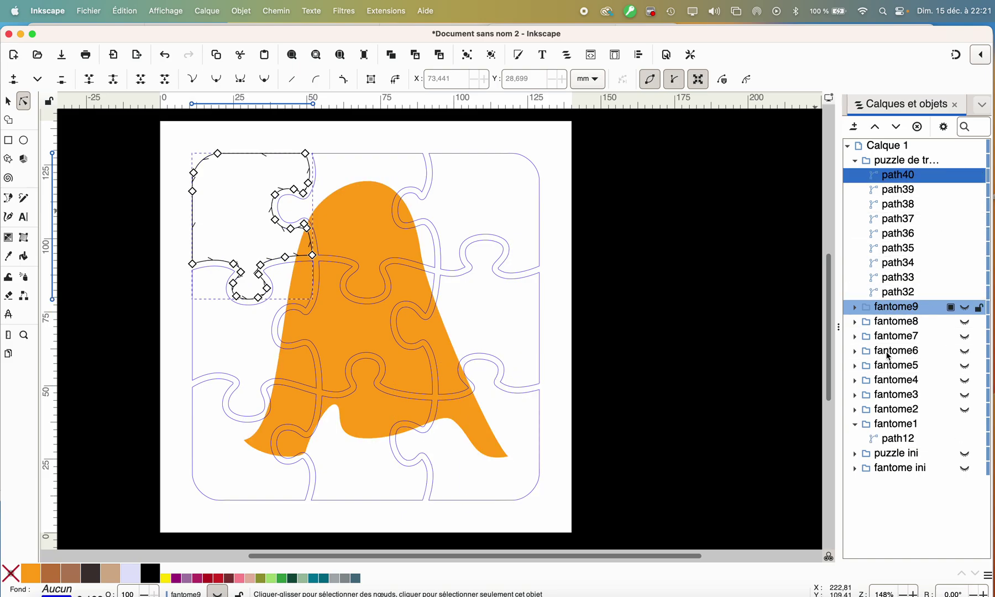
left_click(895, 442, "shift")
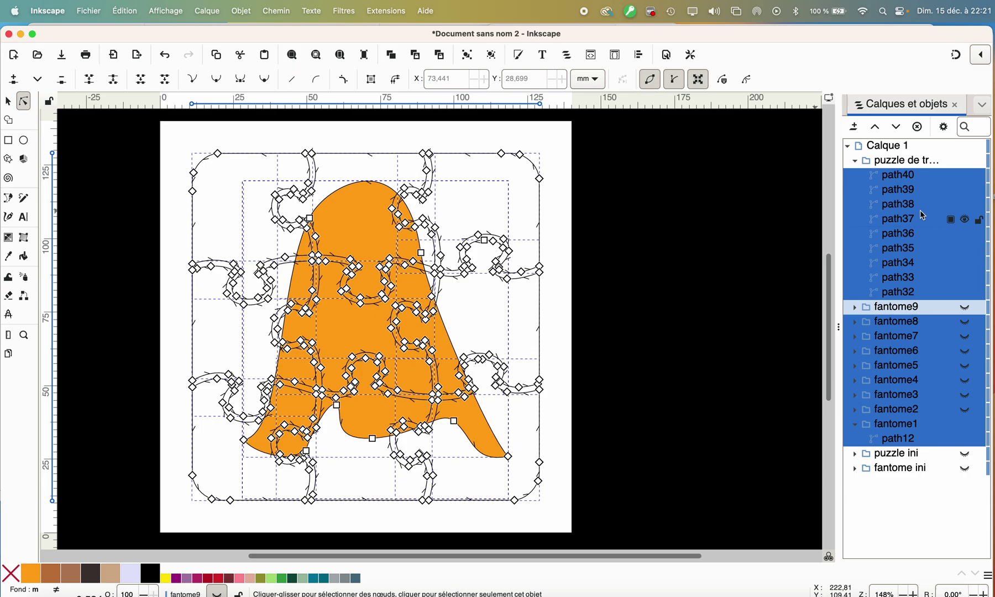
Clip fantome1's orange body, path12, with the upper-left puzzle piece, path40, and clear the selection.
left_click(904, 176)
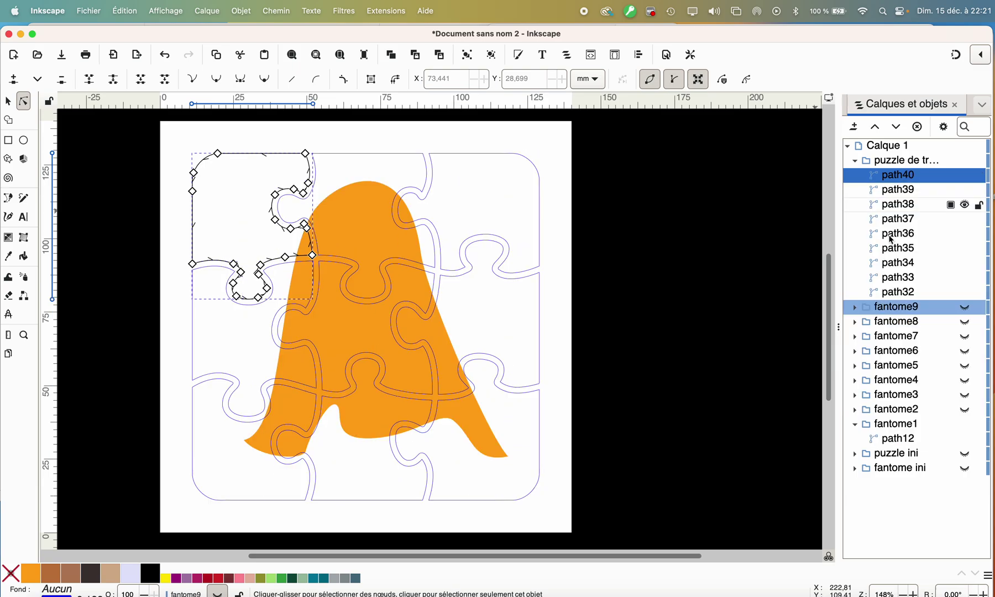
left_click(901, 440, "super")
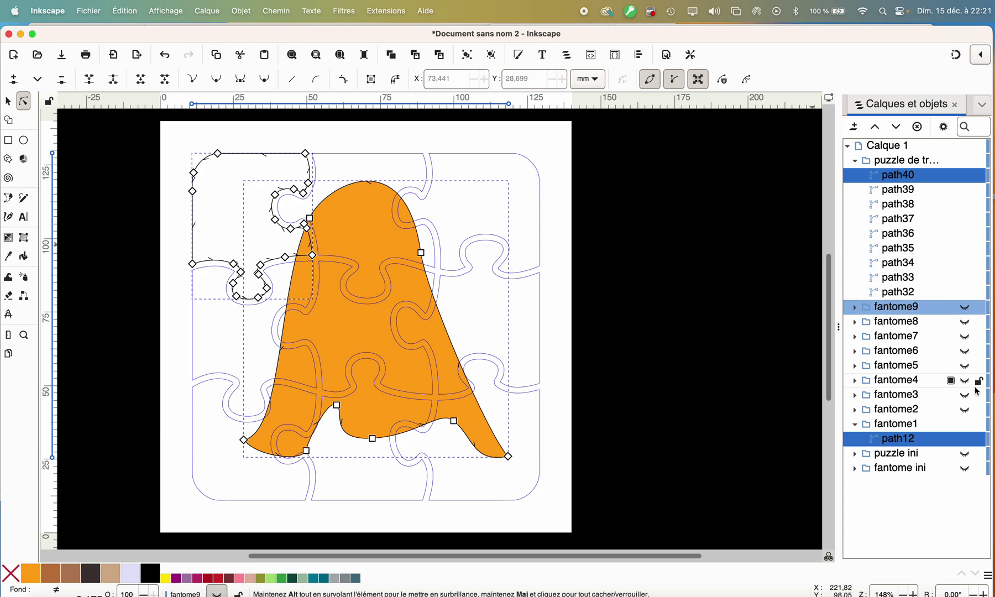
left_click(247, 16)
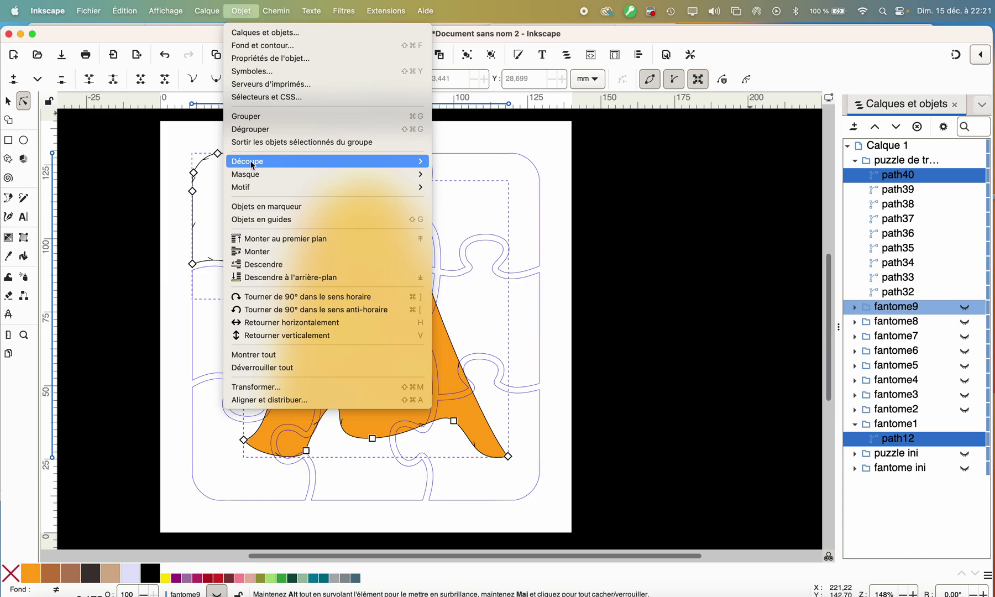
mouse_move(252, 164)
left_click(504, 163)
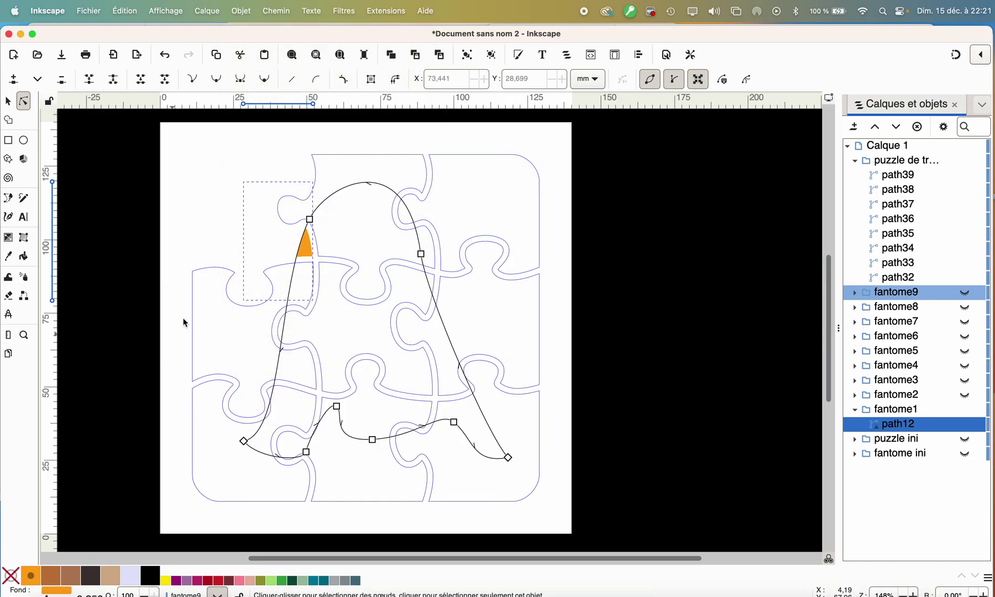
left_click(263, 246)
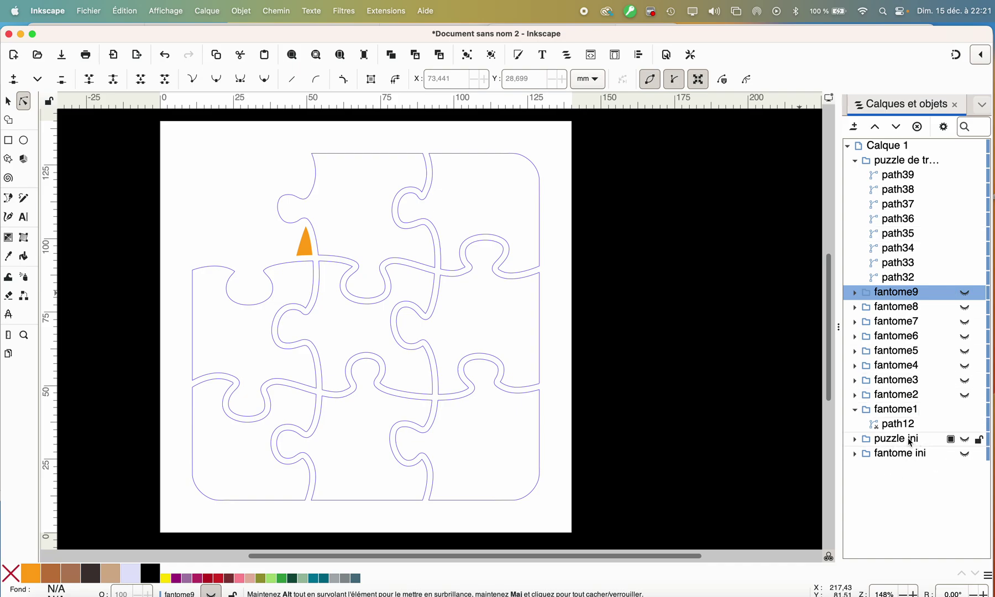
Check the original pieces by showing the puzzle ini group with path12 hidden, and restore both visibilities.
left_click(965, 439)
left_click(965, 424)
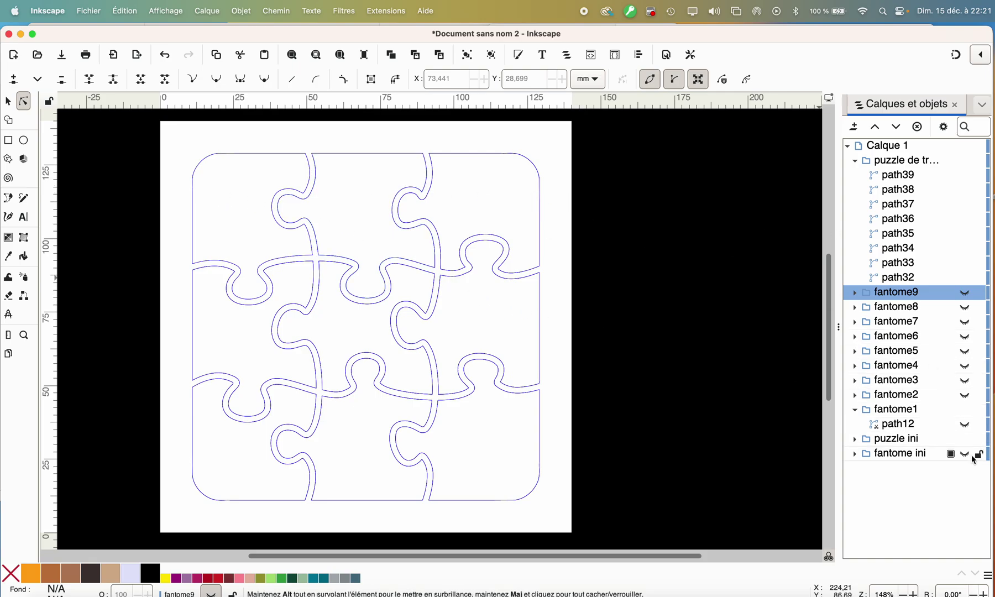
left_click(965, 439)
left_click(966, 424)
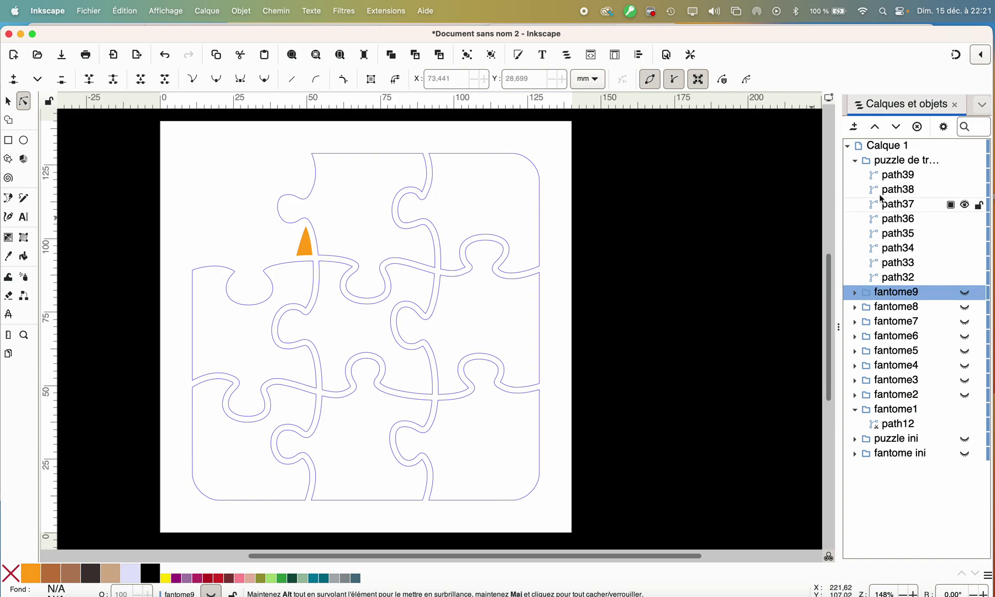
Show the fantome2 group, identify its two paths and delete the brown base, path42.
left_click(901, 176)
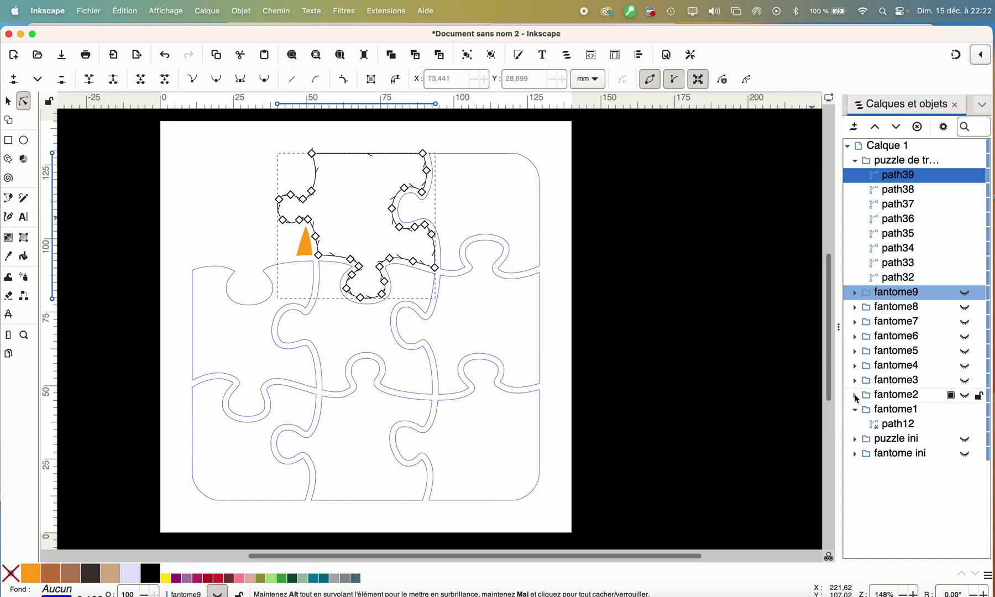
left_click(855, 396)
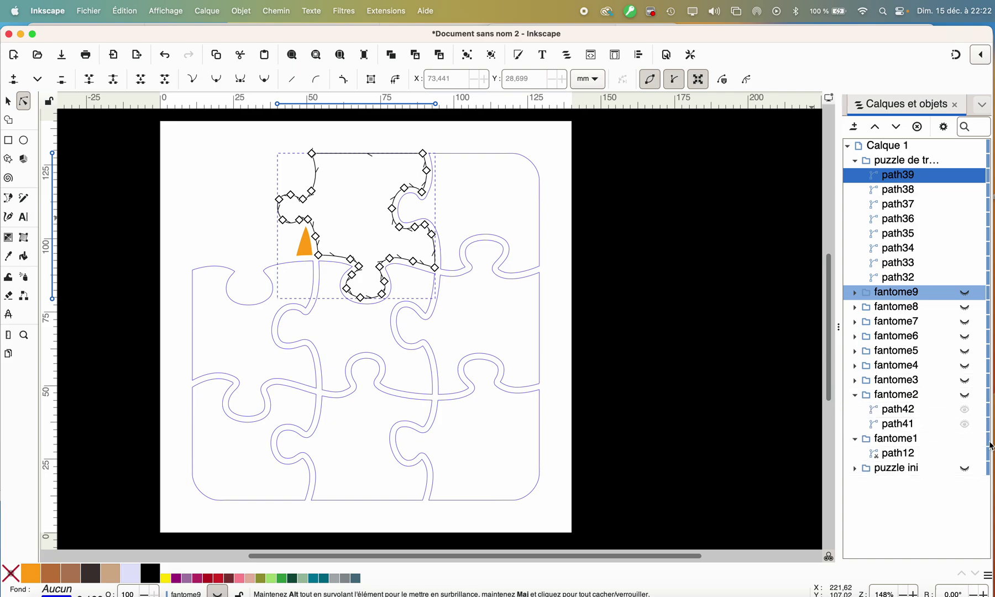
left_click(965, 395)
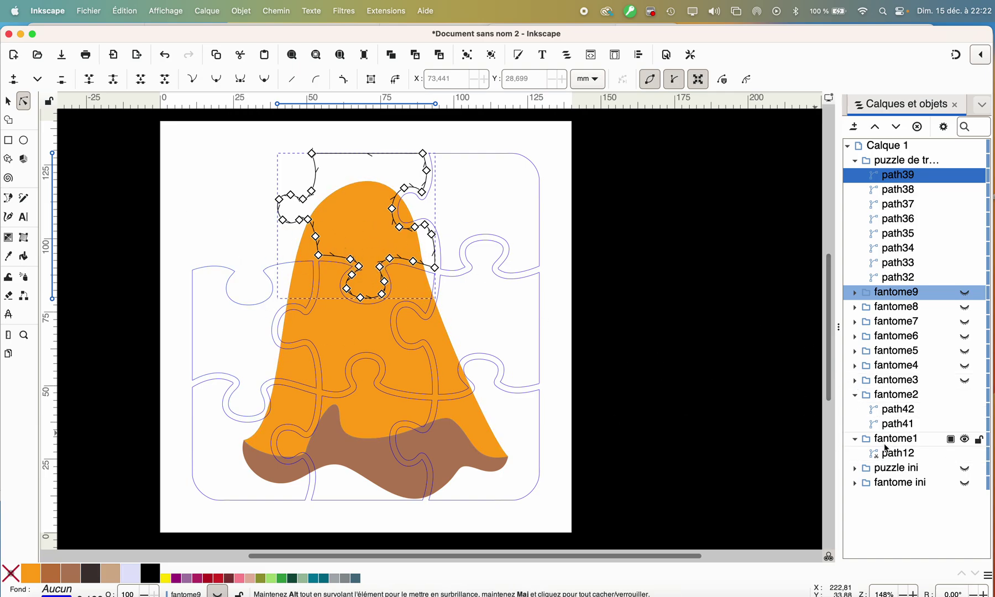
left_click(896, 424)
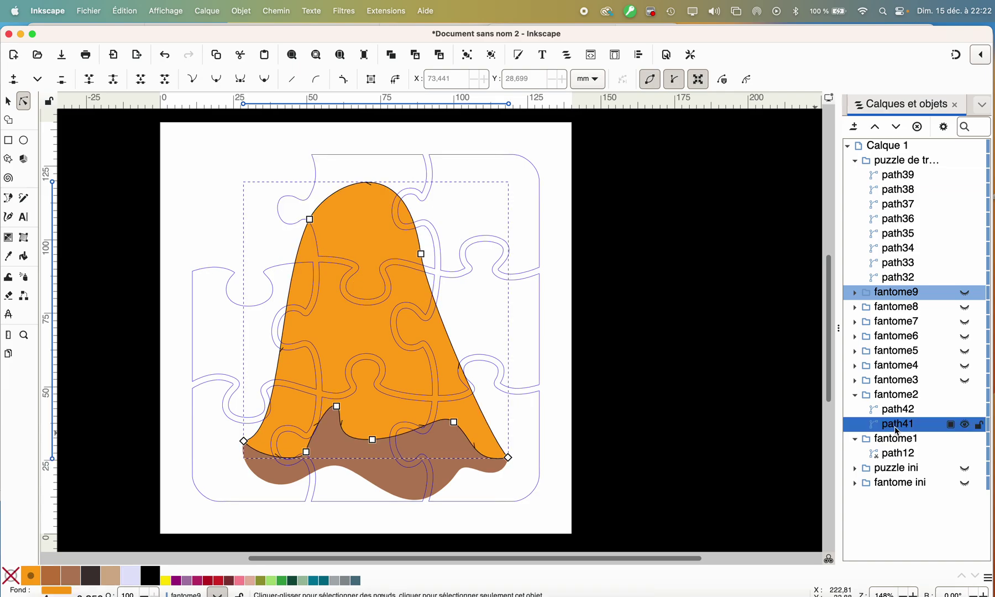
left_click(896, 410)
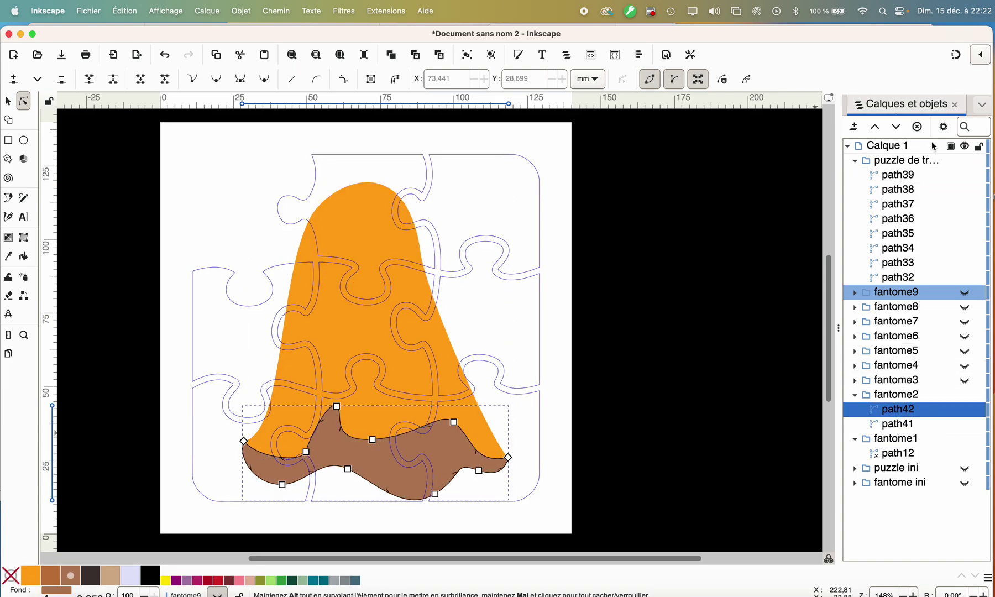
left_click(917, 128)
Clip fantome2's orange body, path41, with the upper-middle puzzle piece, path39.
left_click(918, 410)
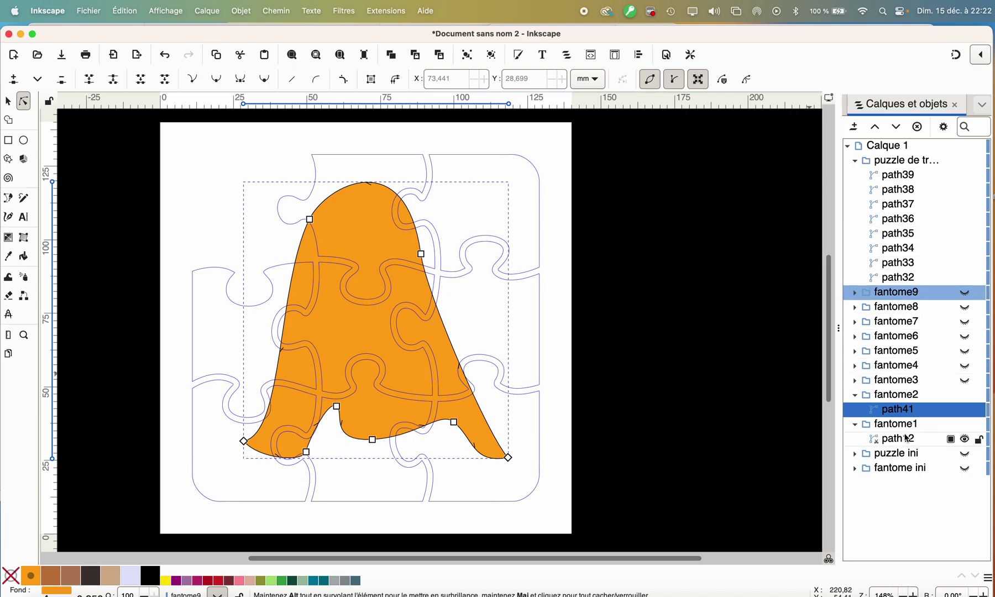
left_click(902, 176, "shift")
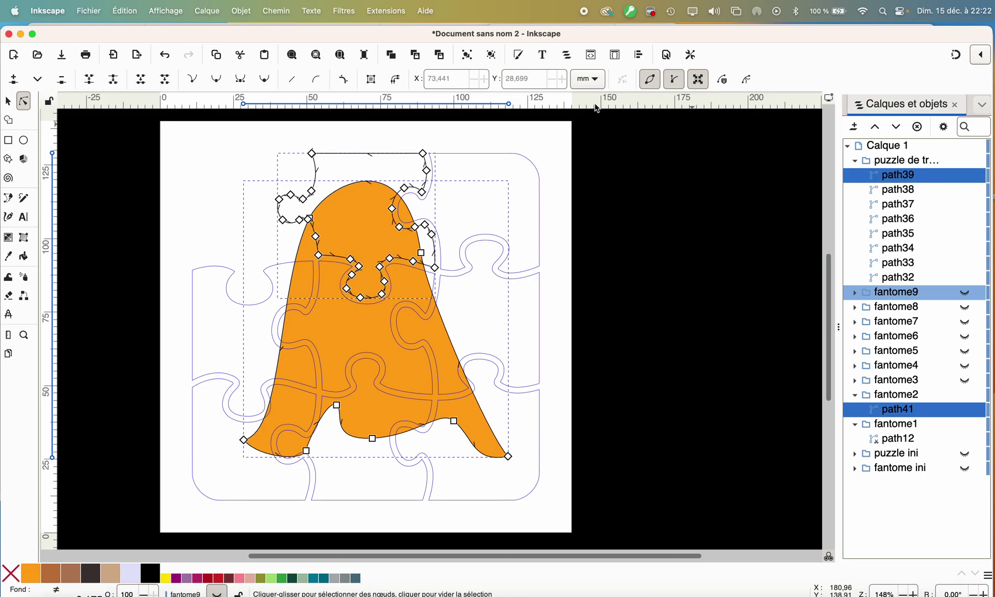
left_click(235, 12)
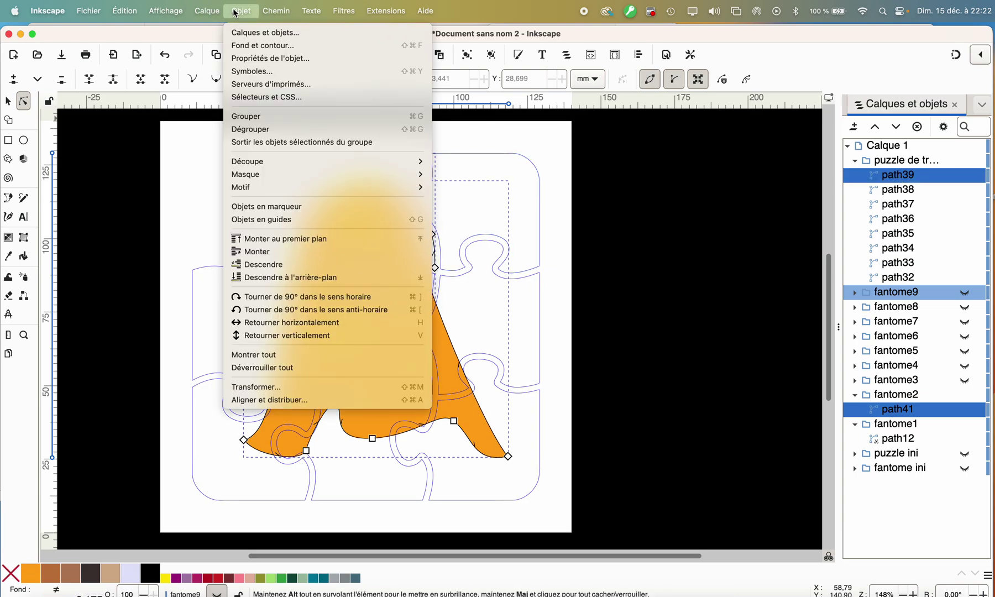
mouse_move(278, 163)
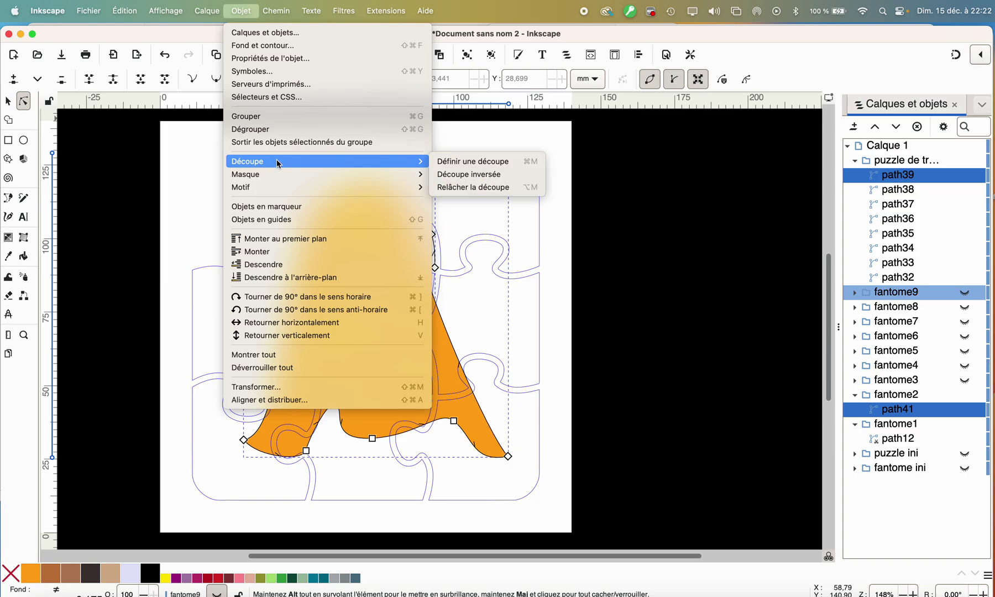
left_click(468, 162)
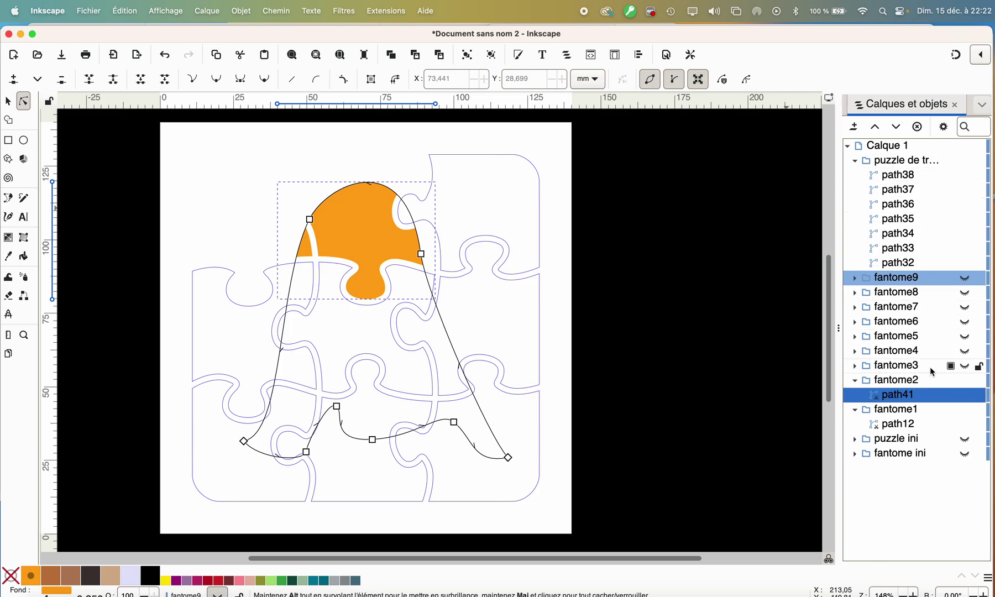
Show the fantome3 group, expand it and delete its brown base, path44.
left_click(966, 367)
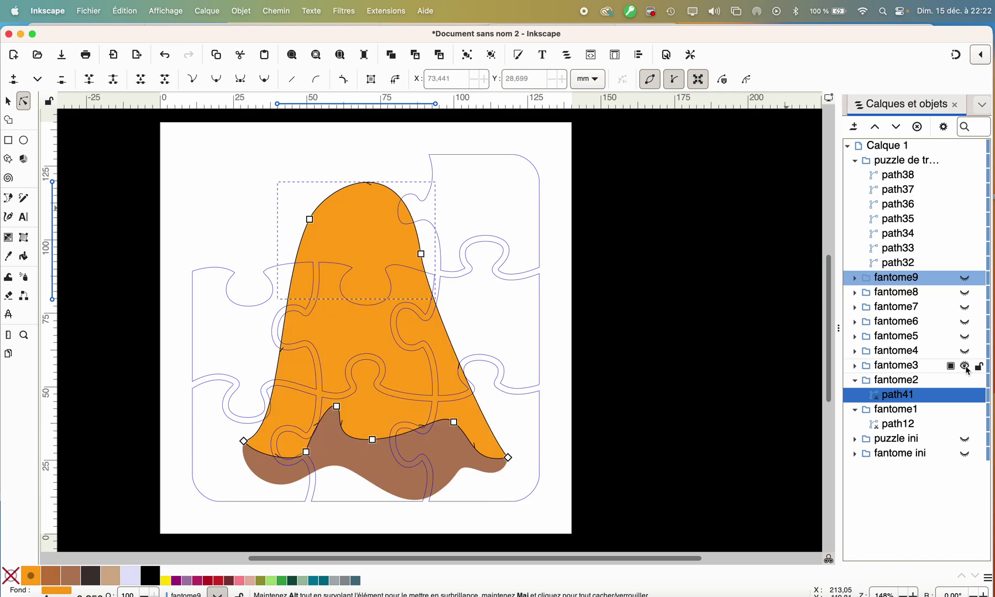
left_click(855, 367)
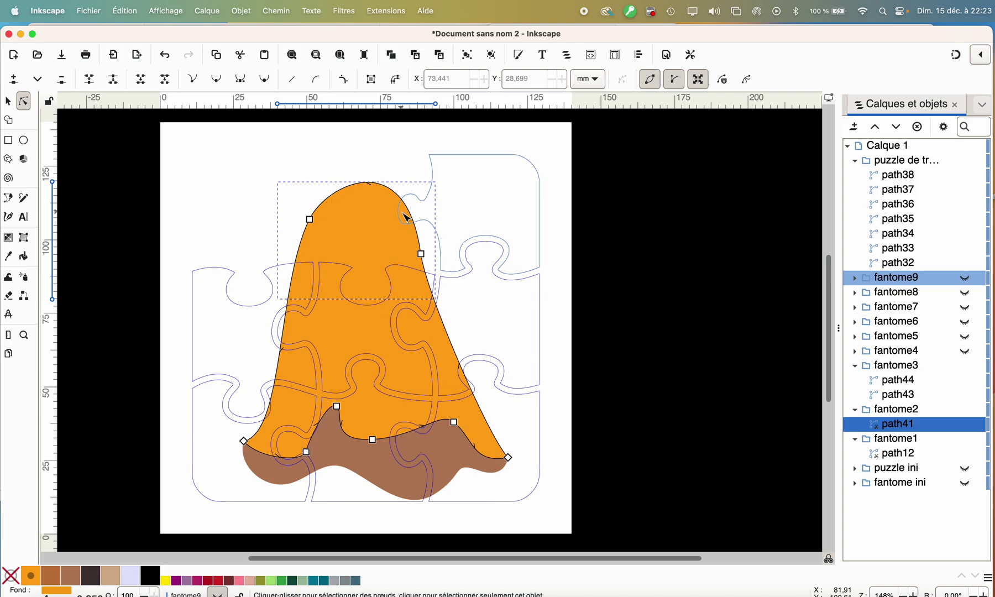
left_click(459, 471)
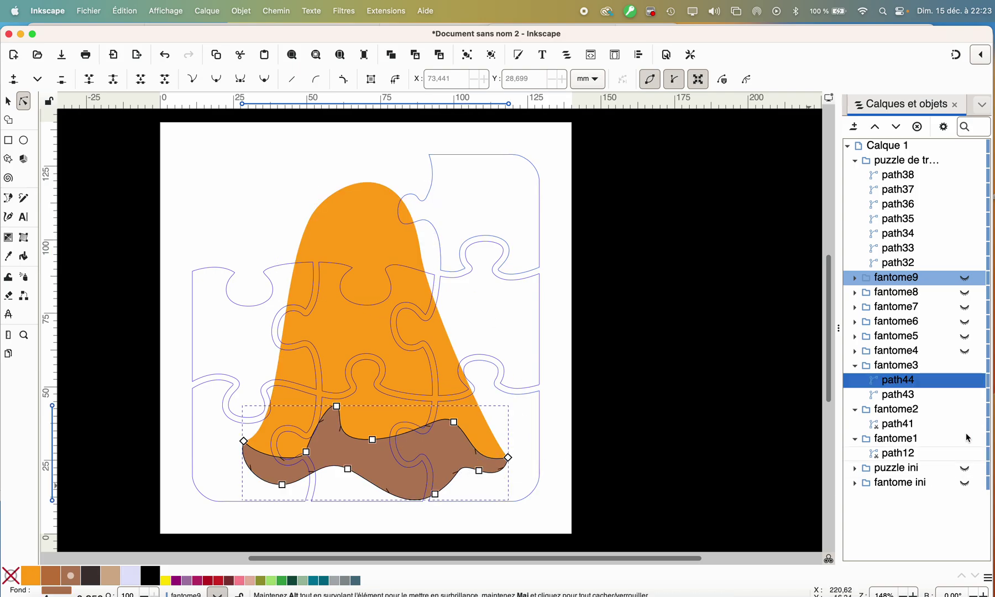
left_click(916, 131)
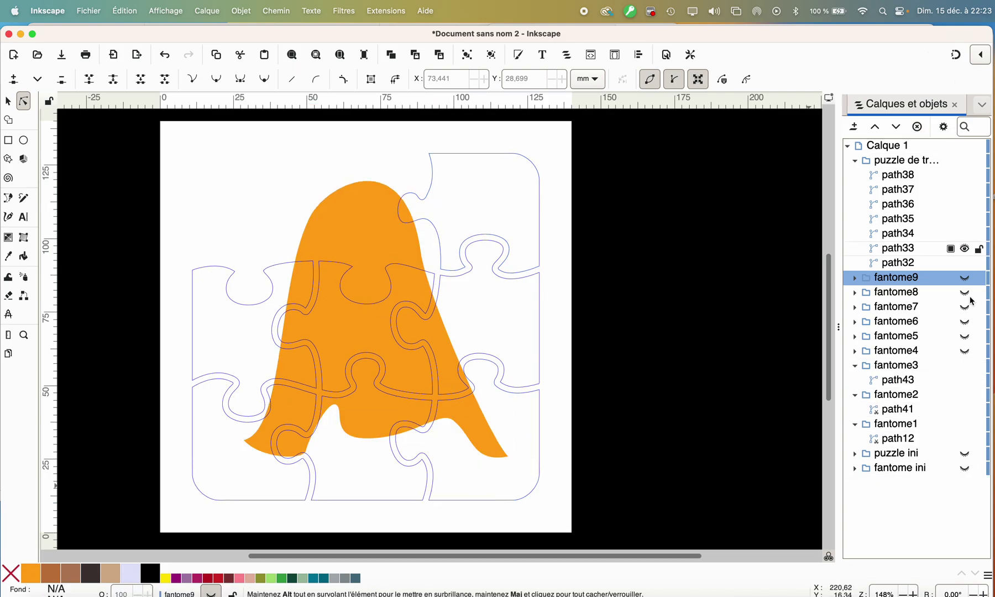
Clip fantome3's orange body, path43, with the upper-right puzzle piece, path38.
left_click(896, 380)
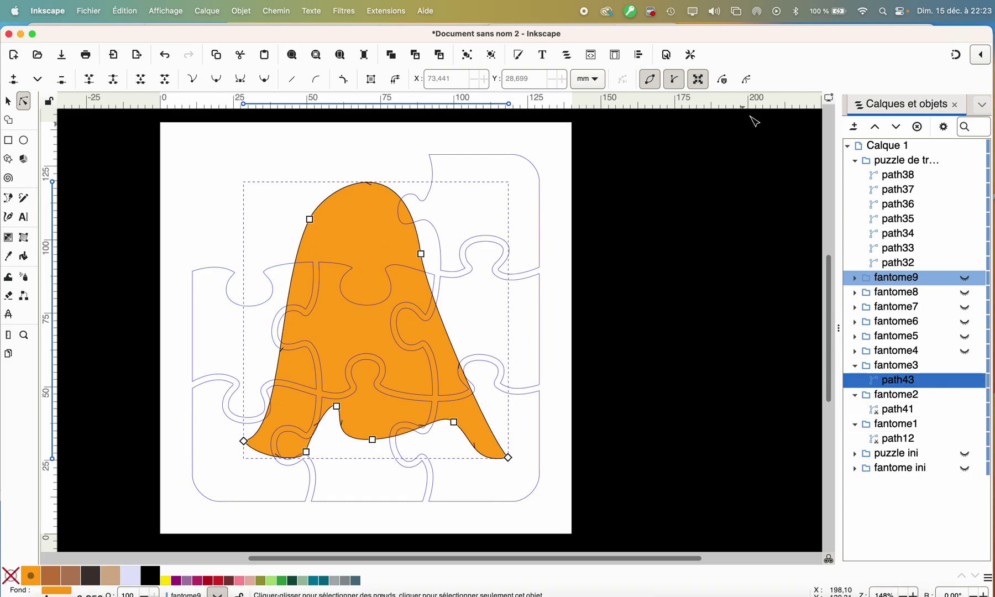
left_click(909, 179, "shift")
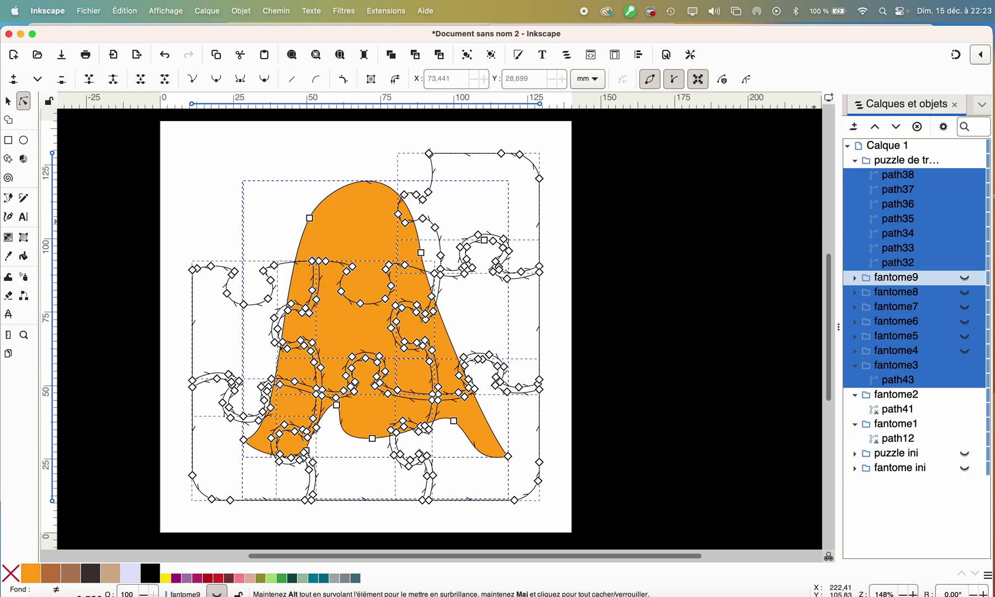
left_click(914, 386)
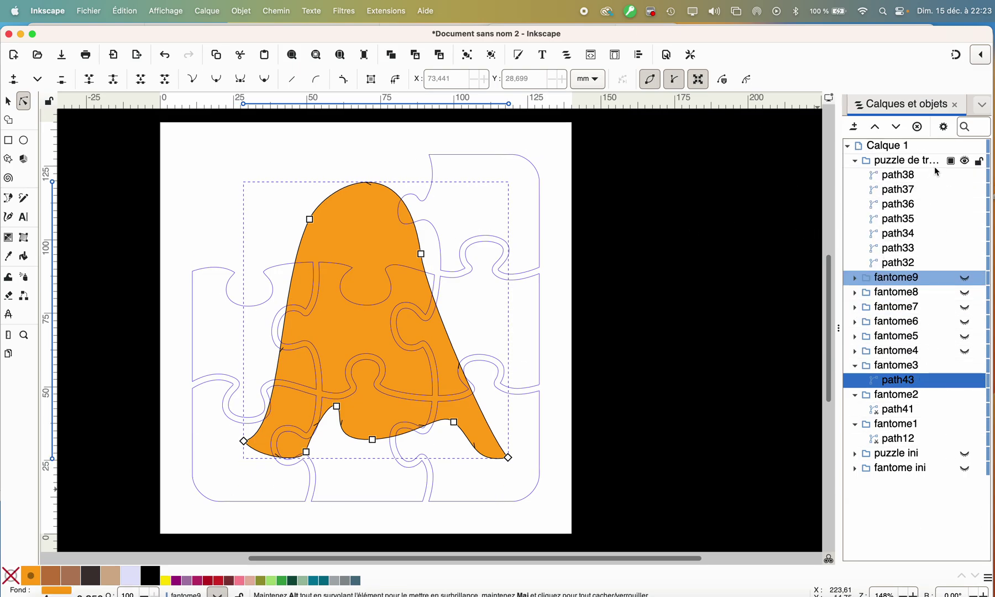
left_click(905, 178, "ctrl")
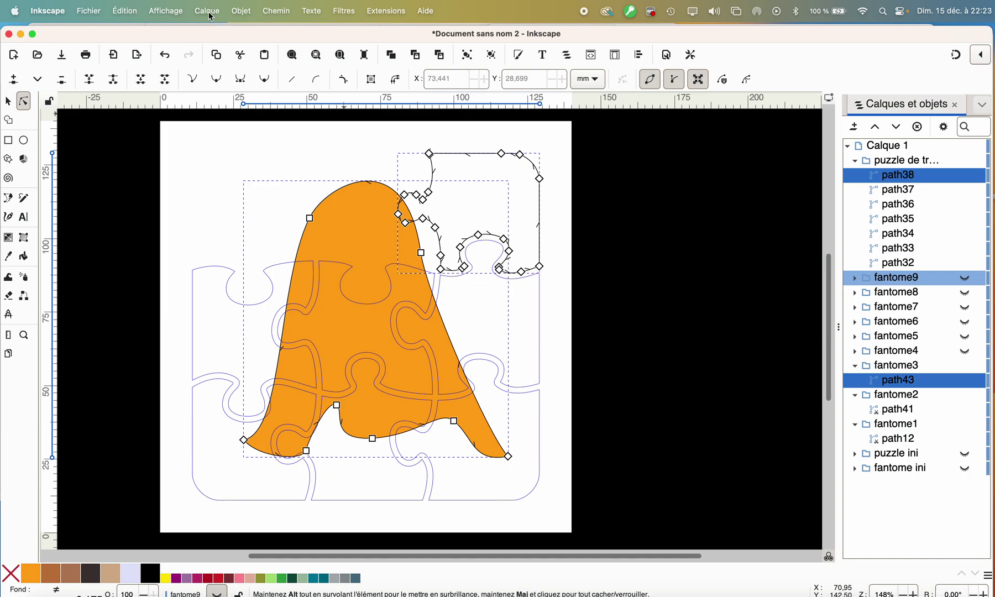
left_click(239, 12)
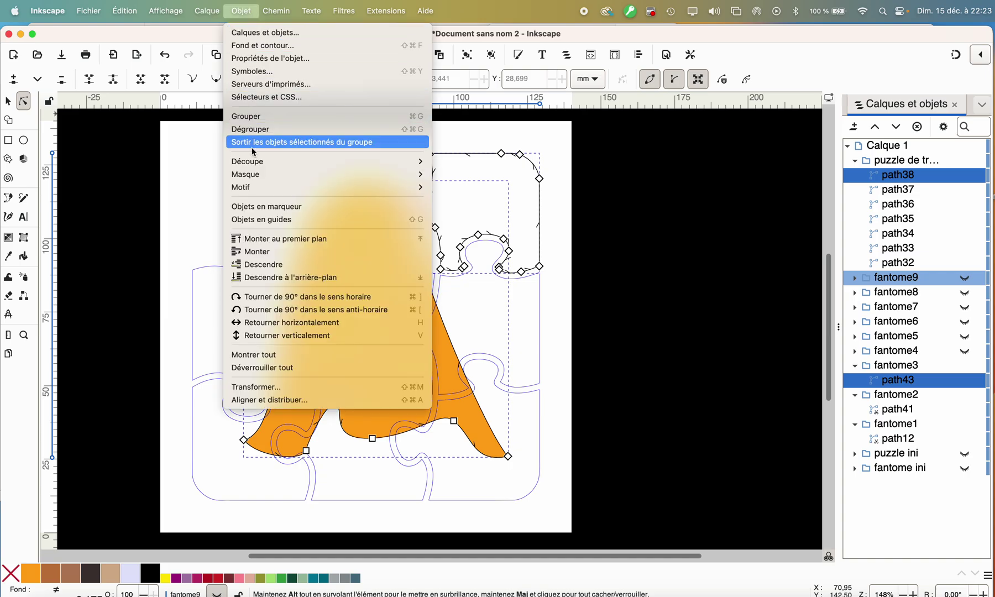
mouse_move(253, 162)
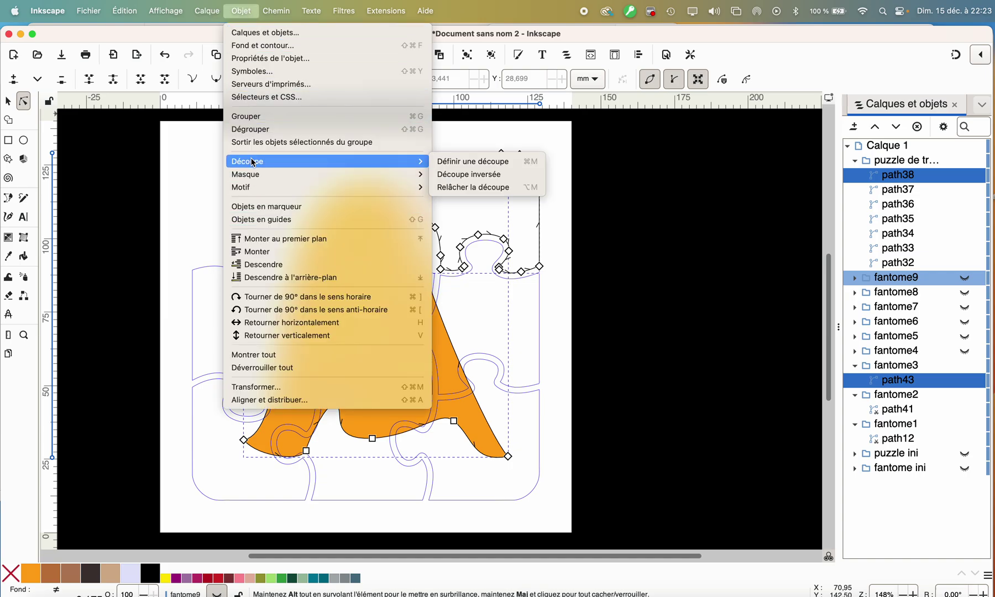
left_click(514, 162)
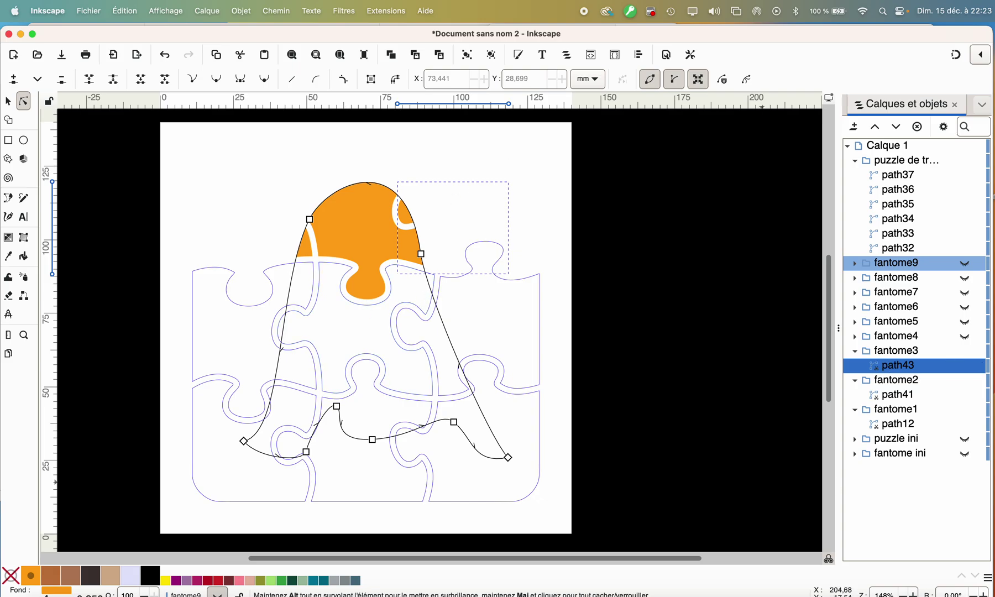
Show the fantome9 group and expand it to list its two paths.
mouse_move(950, 351)
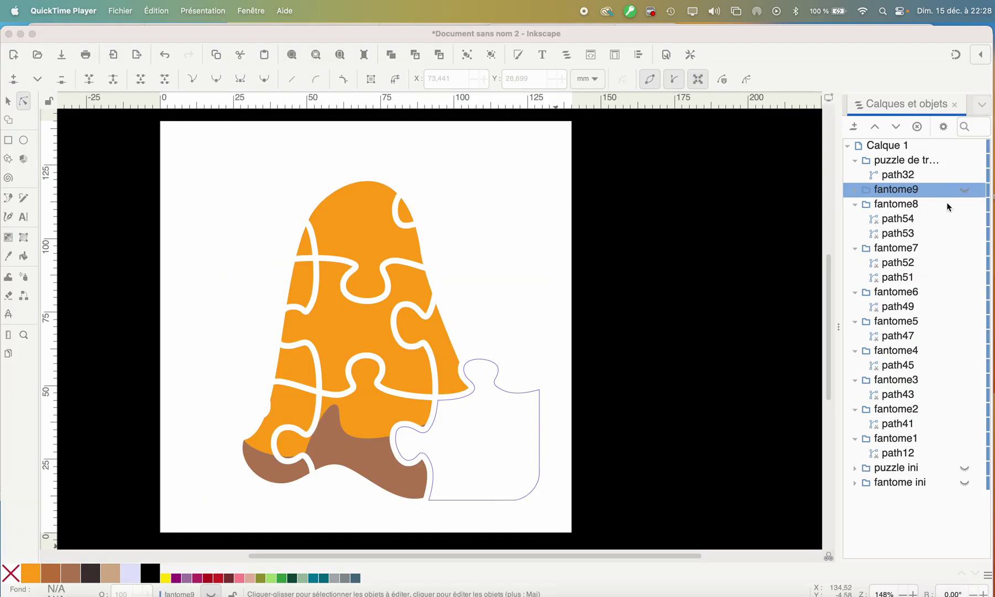
left_click(962, 194)
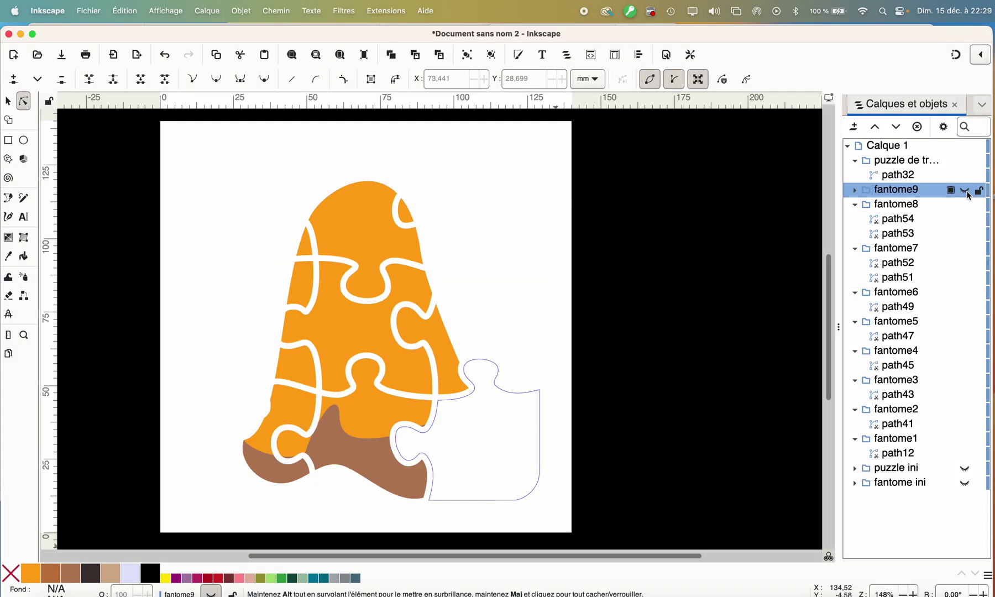
left_click(962, 190)
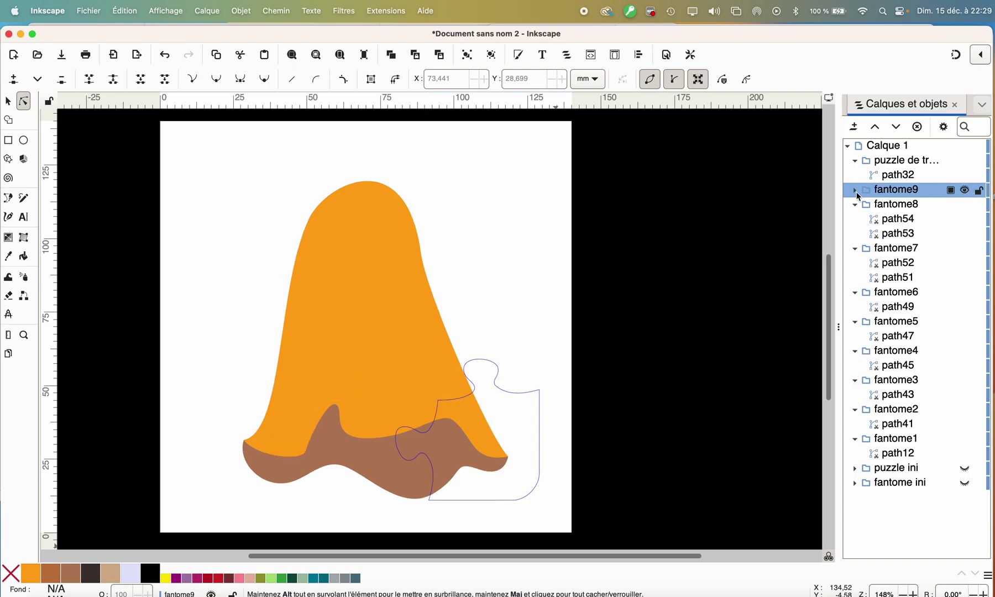
left_click(856, 190)
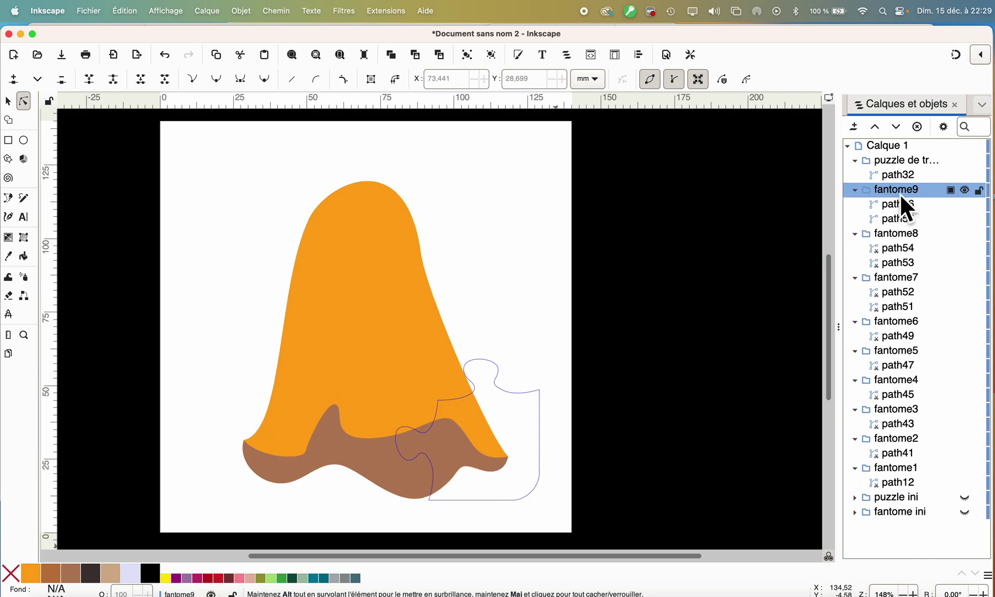
Clip fantome9's path56 and path55 with the lower-right puzzle piece, path32, and delete the emptied working puzzle group.
left_click(893, 207)
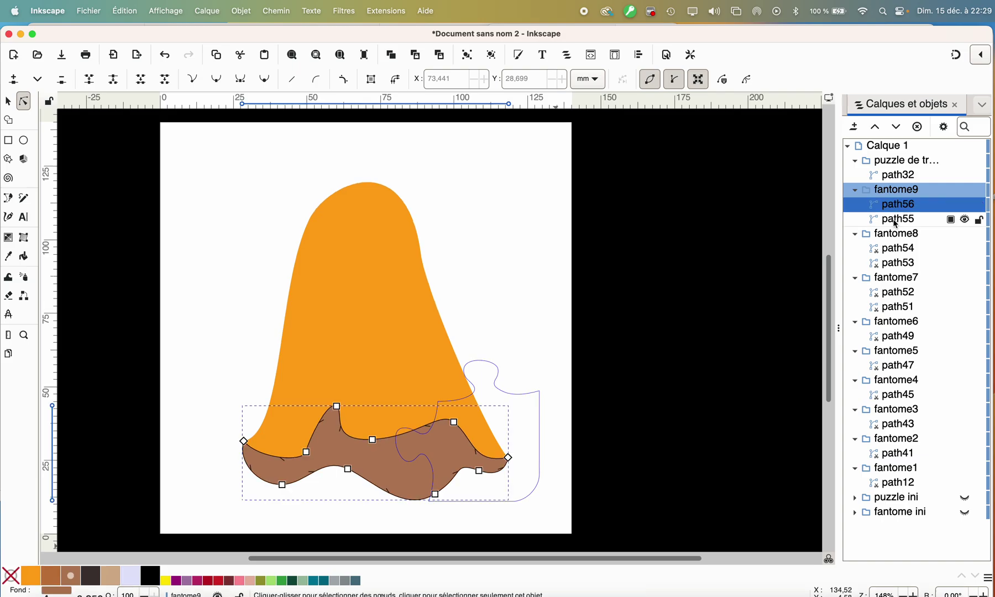
left_click(896, 220, "shift")
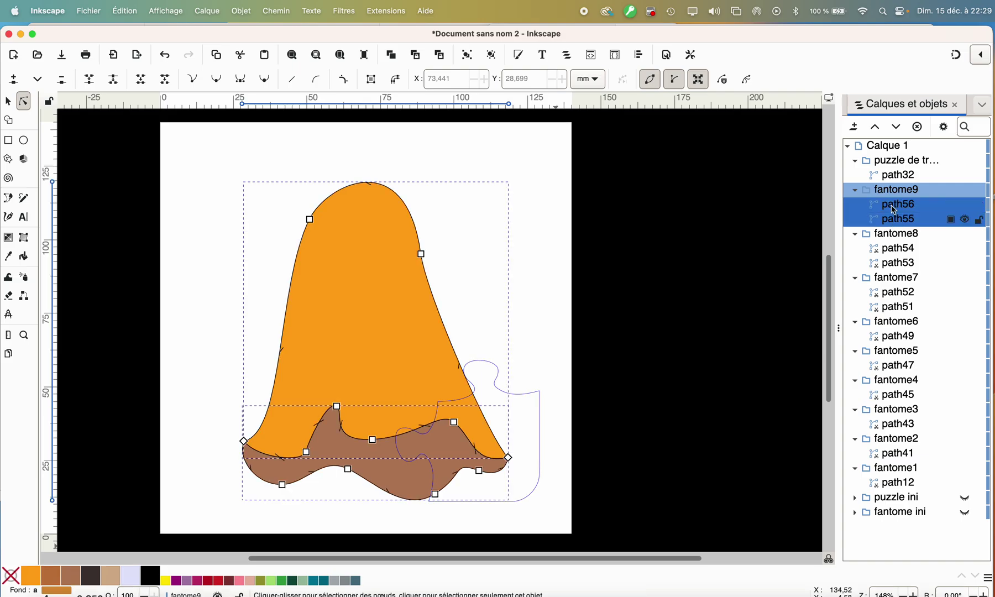
left_click(904, 178, "shift")
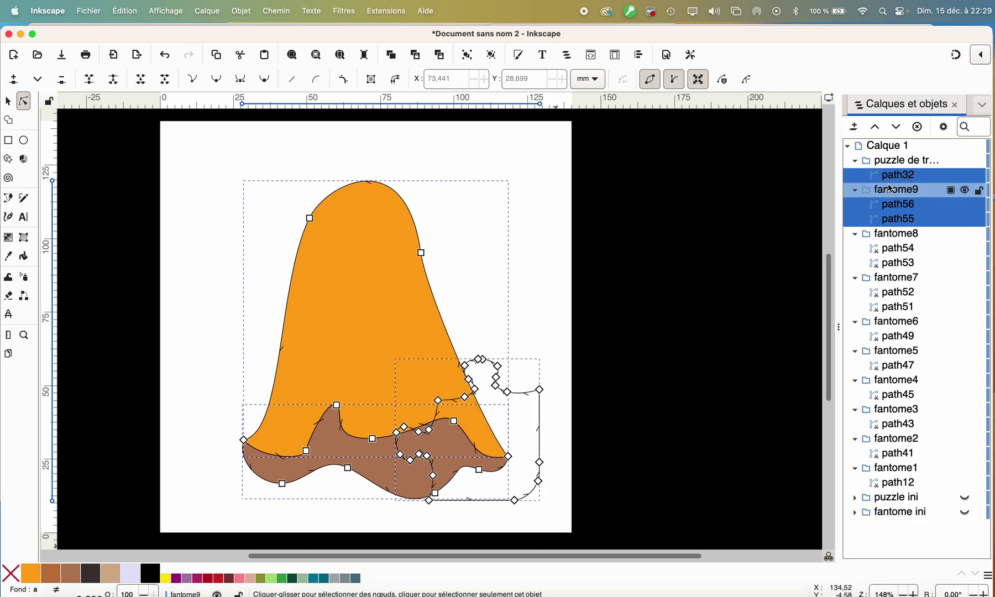
left_click(248, 13)
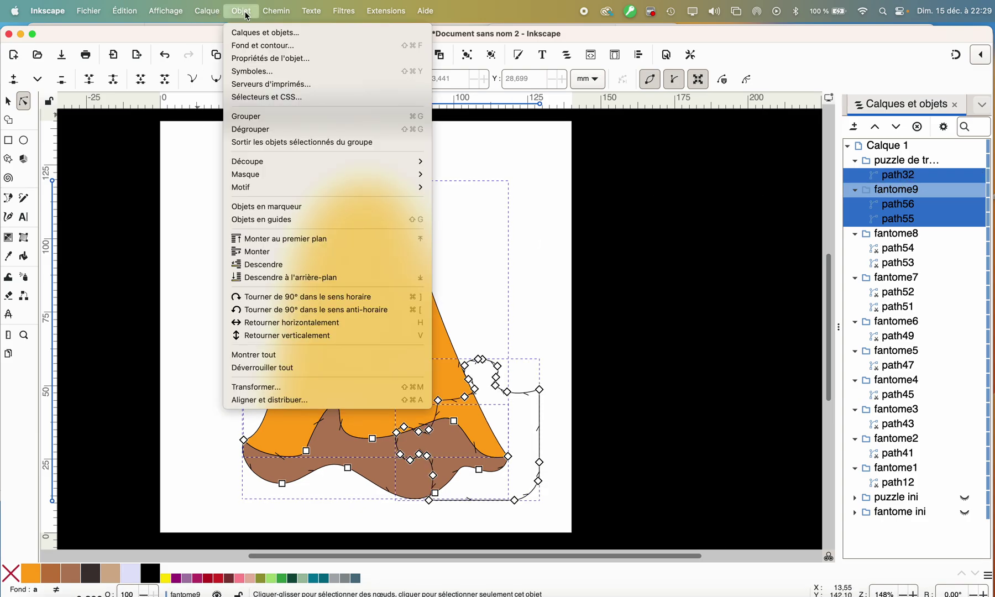
mouse_move(296, 166)
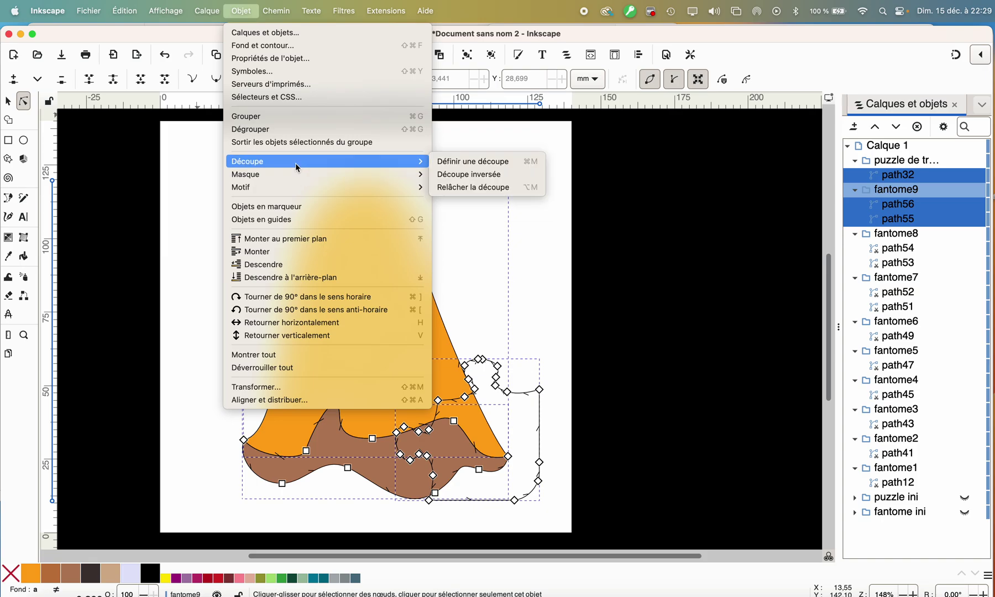
left_click(460, 162)
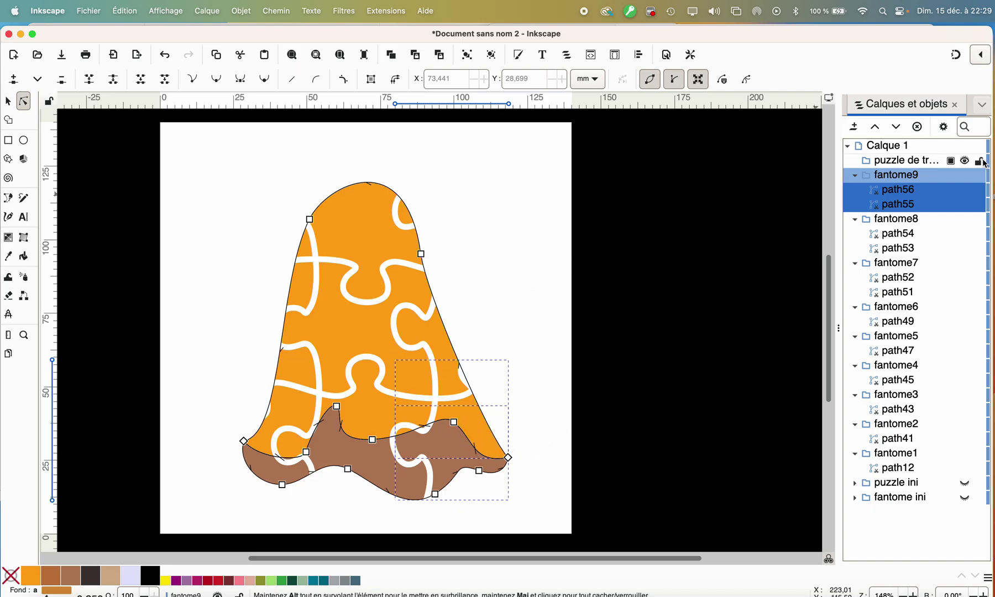
left_click(919, 161)
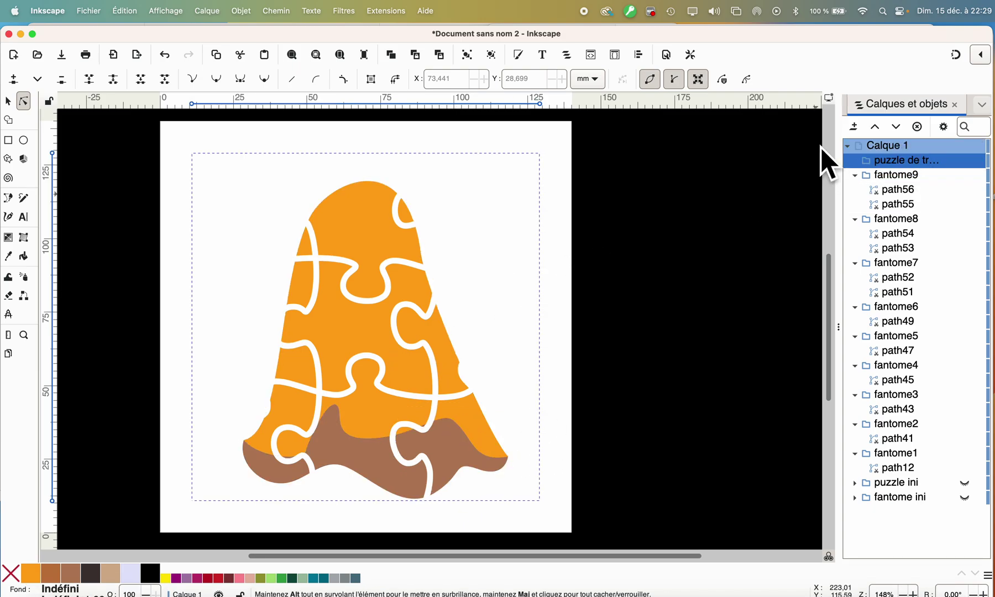
left_click(917, 127)
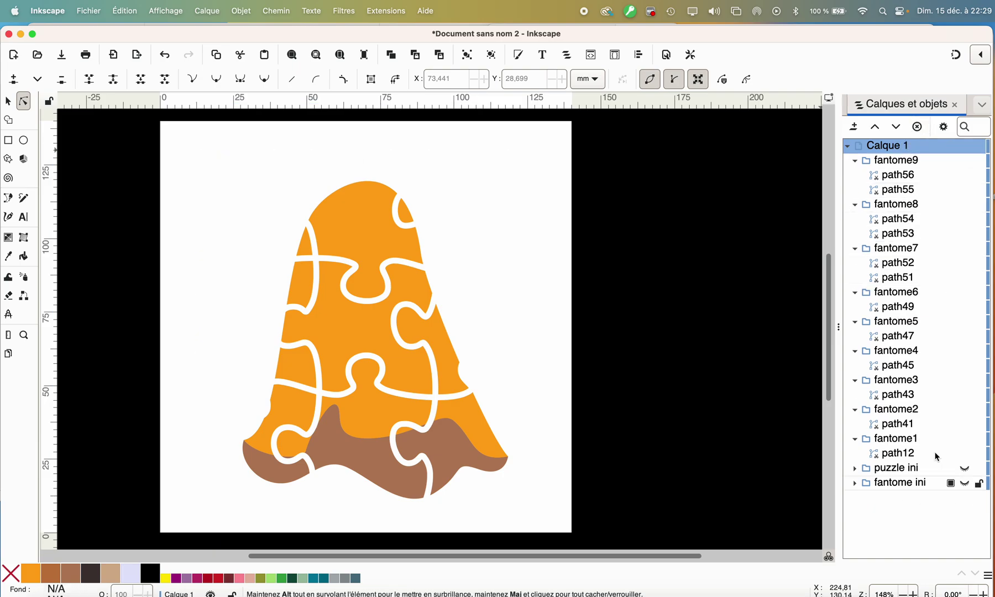
left_click(899, 177)
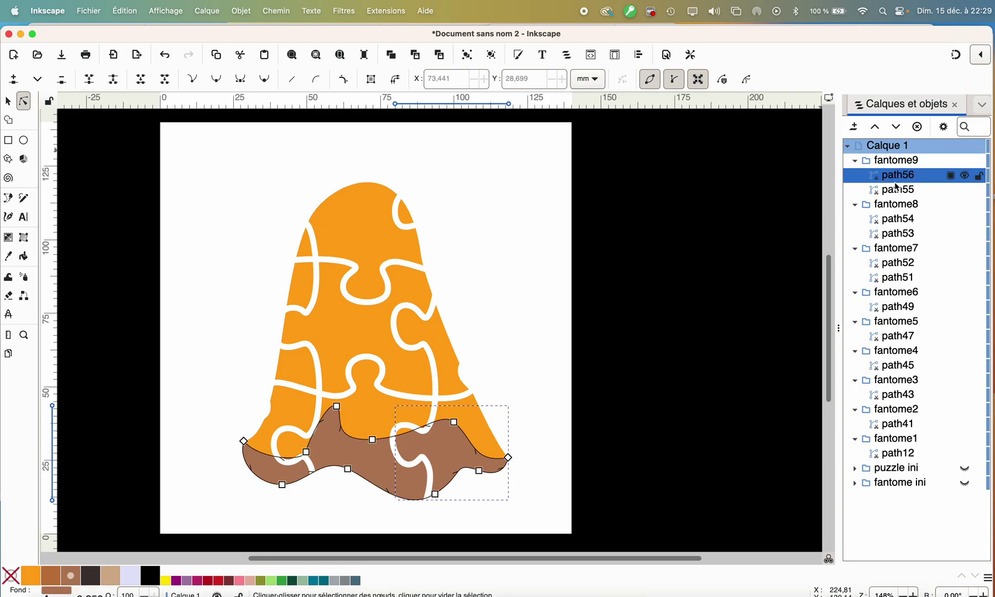
left_click_drag(897, 192, 905, 280)
left_click(912, 253, "shift")
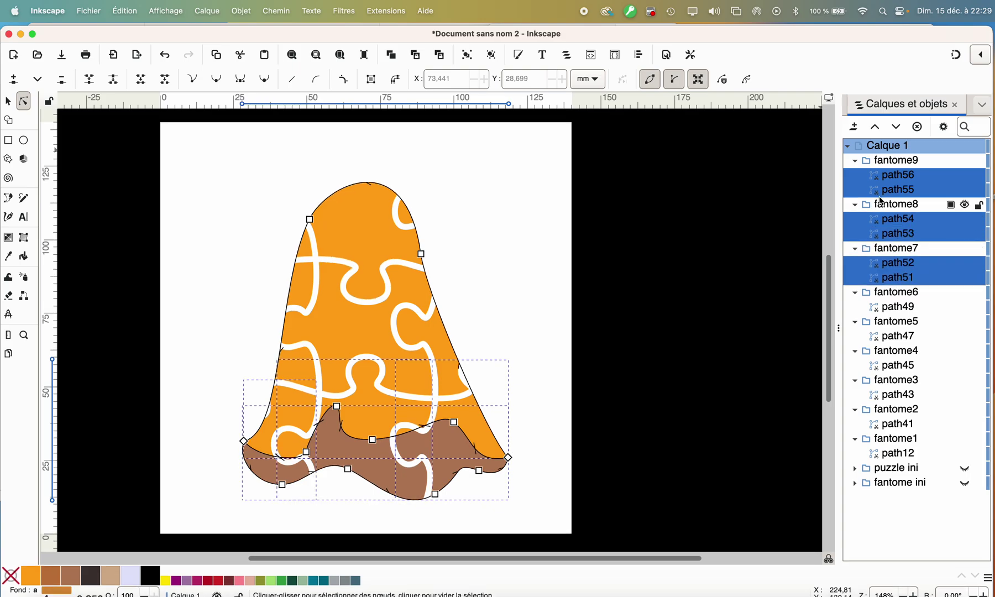
left_click(898, 161)
left_click(900, 438, "shift")
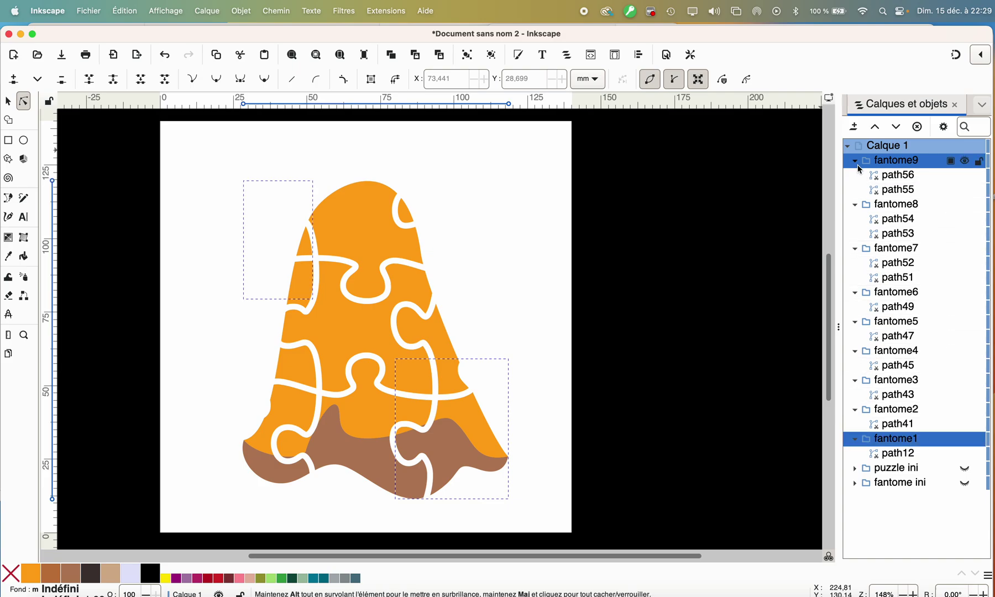
key("Escape")
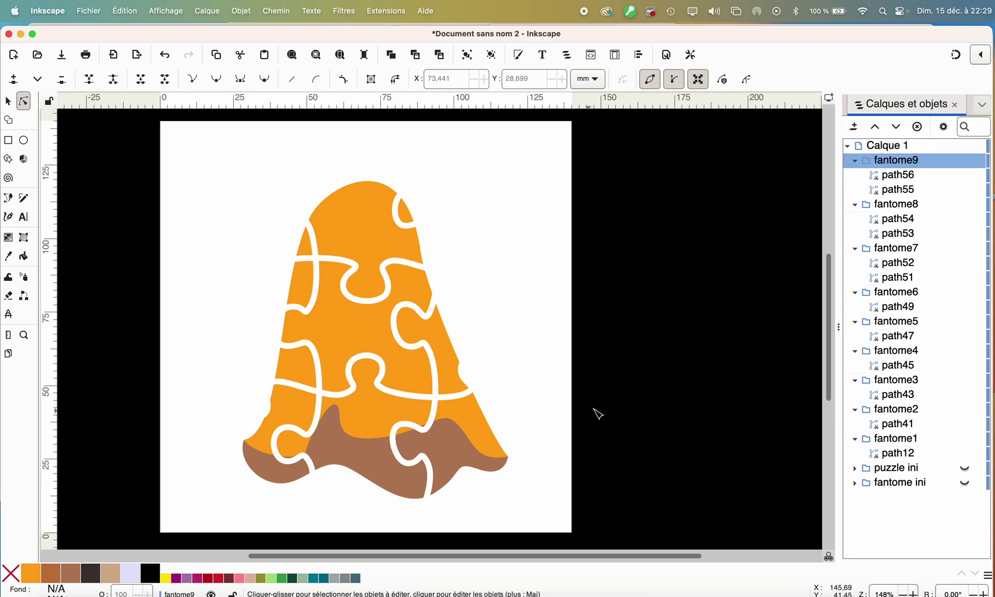
Run the Ink/Stitch embroidery simulation on the groups fantome1 through fantome9, and quit the simulator after viewing it.
left_click(898, 439)
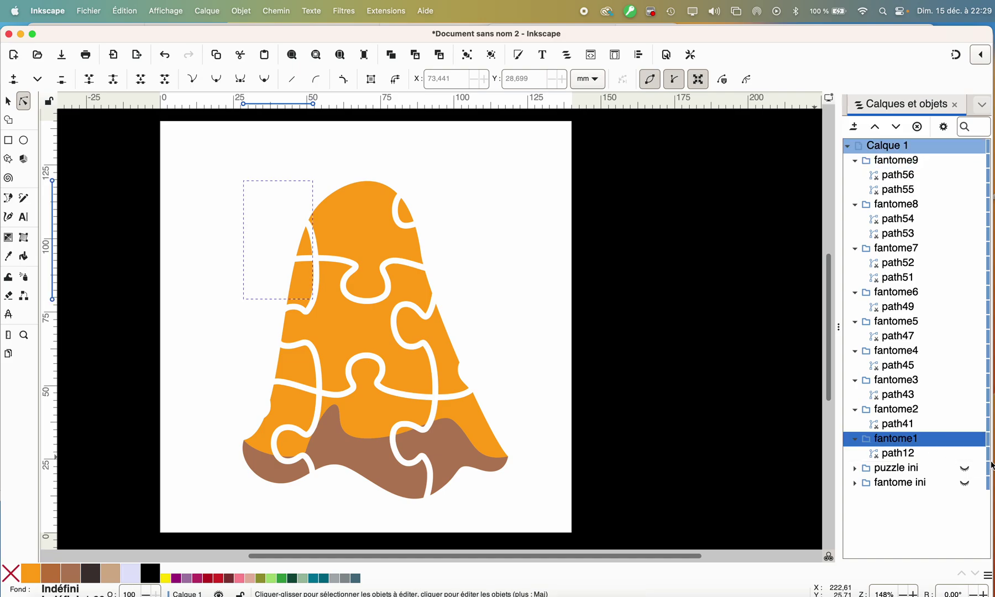
left_click(892, 167, "shift")
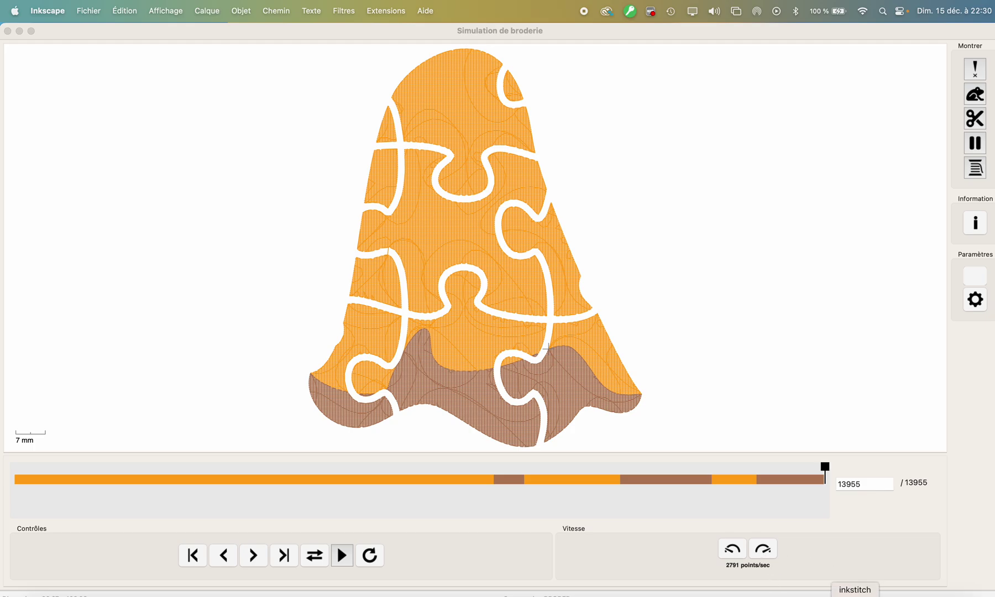
right_click(857, 592)
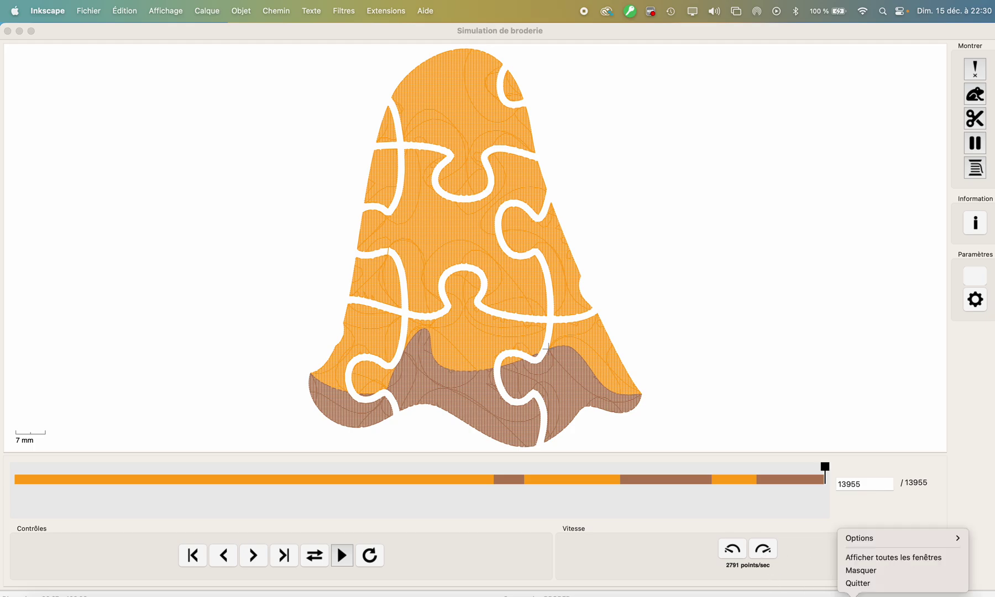
left_click(865, 585)
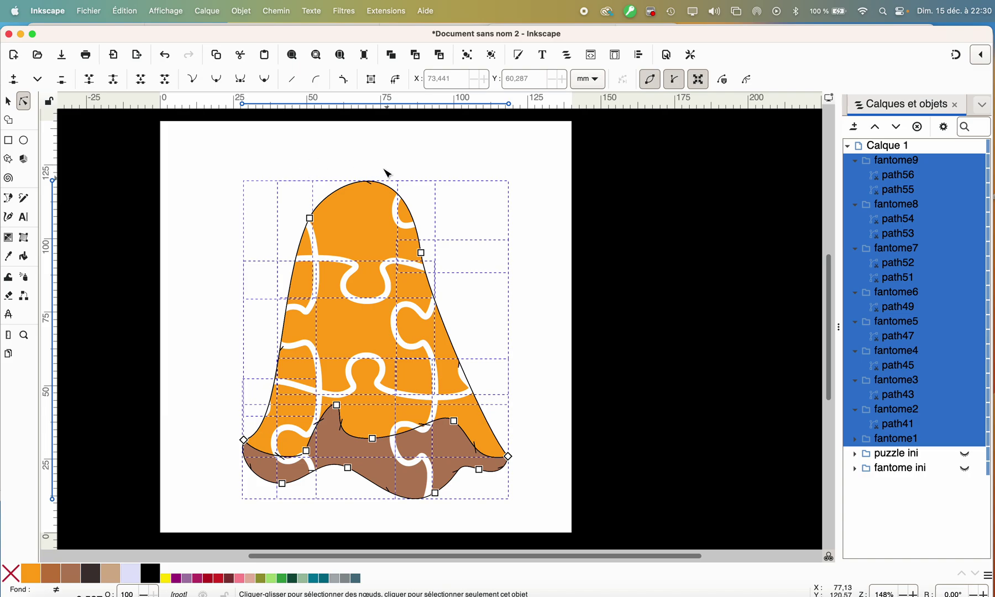
Raise the puzzle ini group above all the fantome groups to the front of Calque 1.
left_click(910, 469)
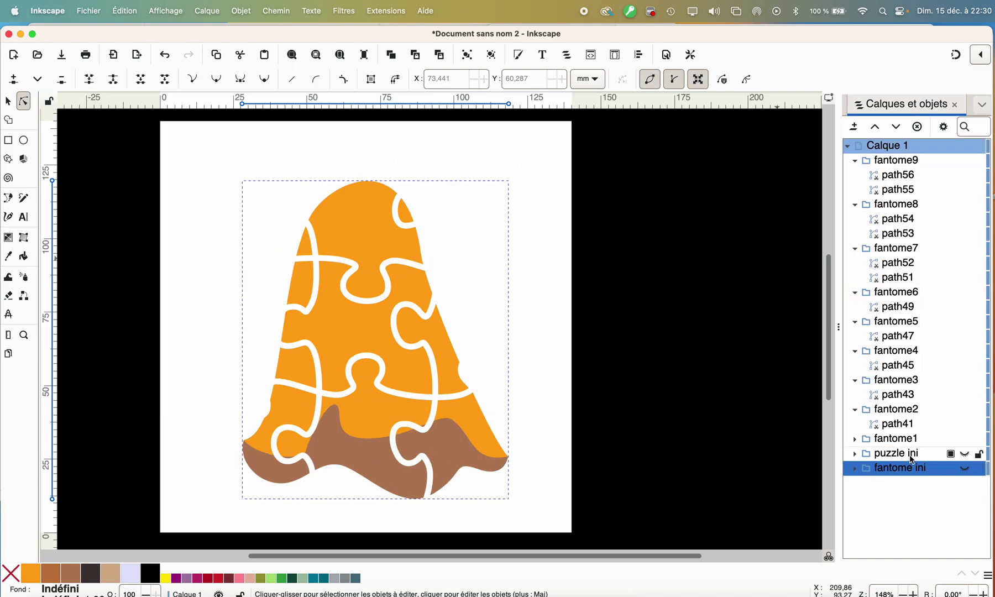
left_click(912, 459)
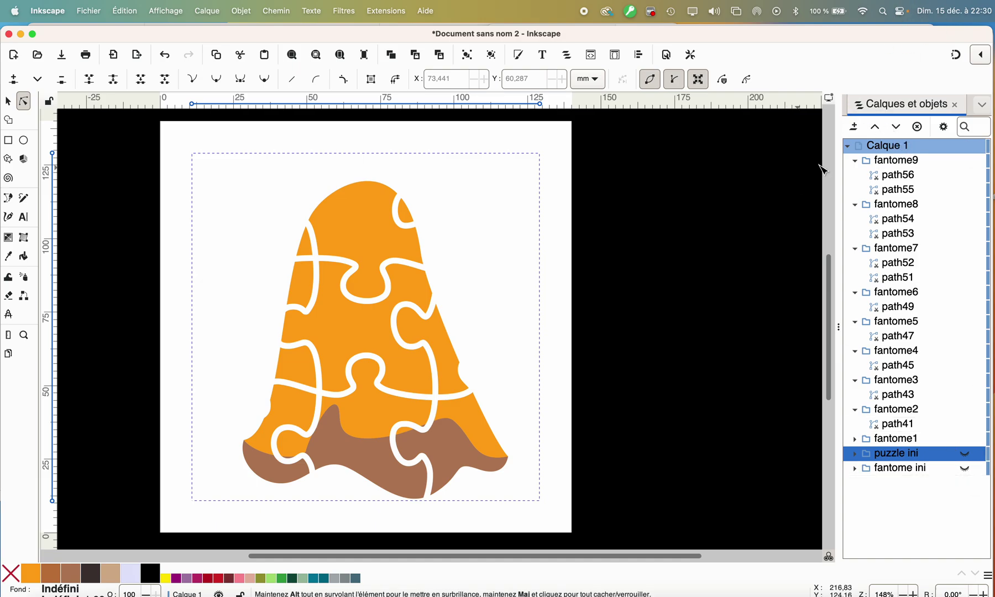
left_click(874, 128)
left_click(874, 127)
left_click(873, 128)
left_click(874, 128)
left_click(874, 128)
left_click(874, 127)
left_click(874, 127)
left_click(873, 128)
left_click(874, 128)
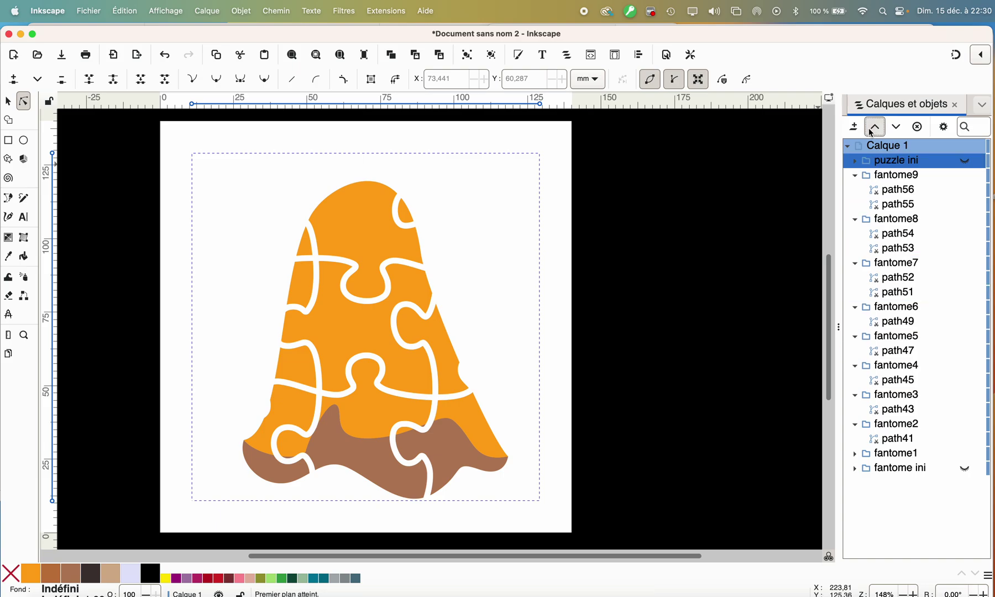
Show the puzzle ini group and set its stroke width to 1.5 mm.
left_click(965, 161)
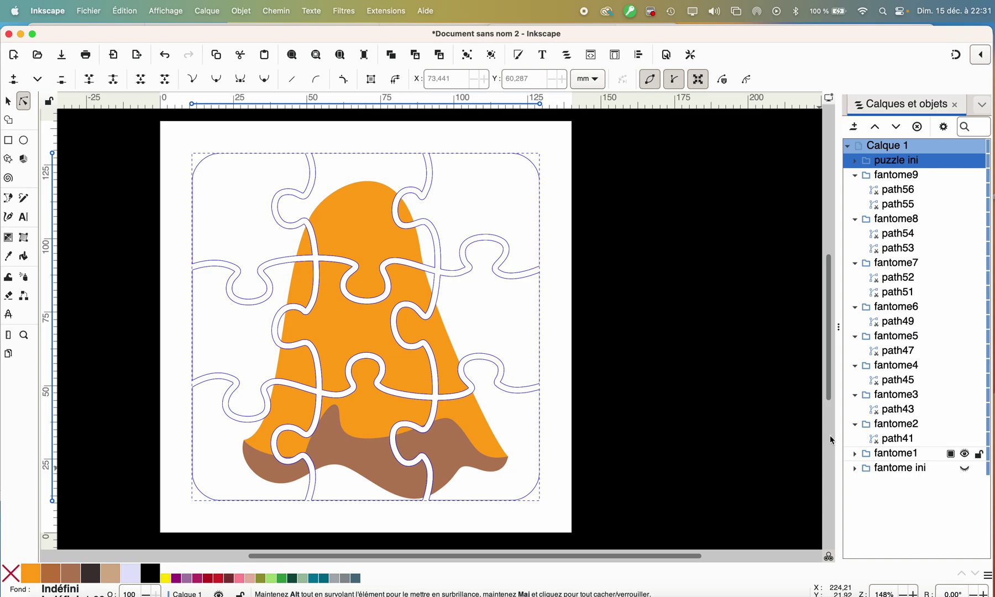
right_click(110, 595)
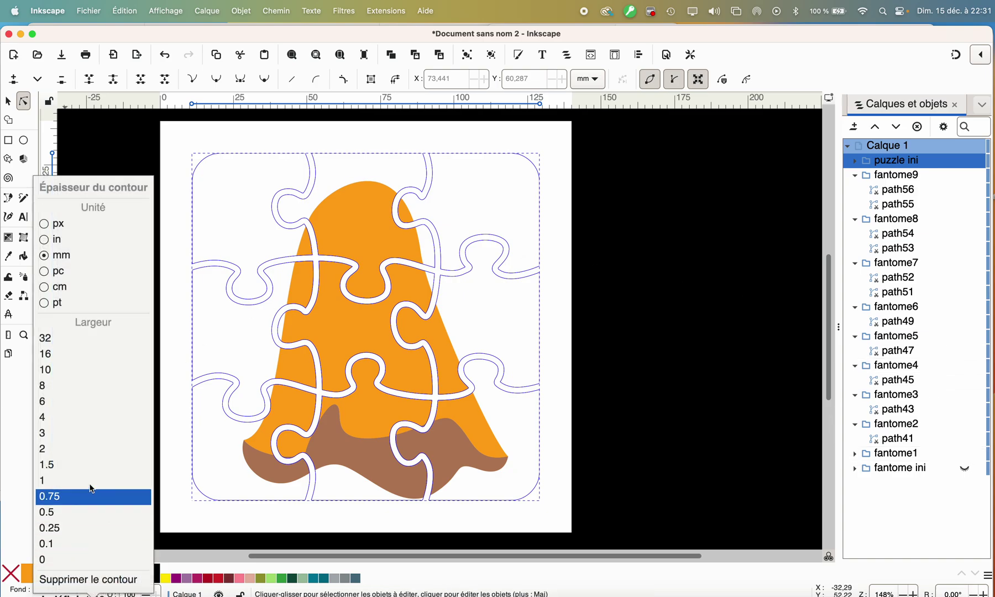
left_click(64, 464)
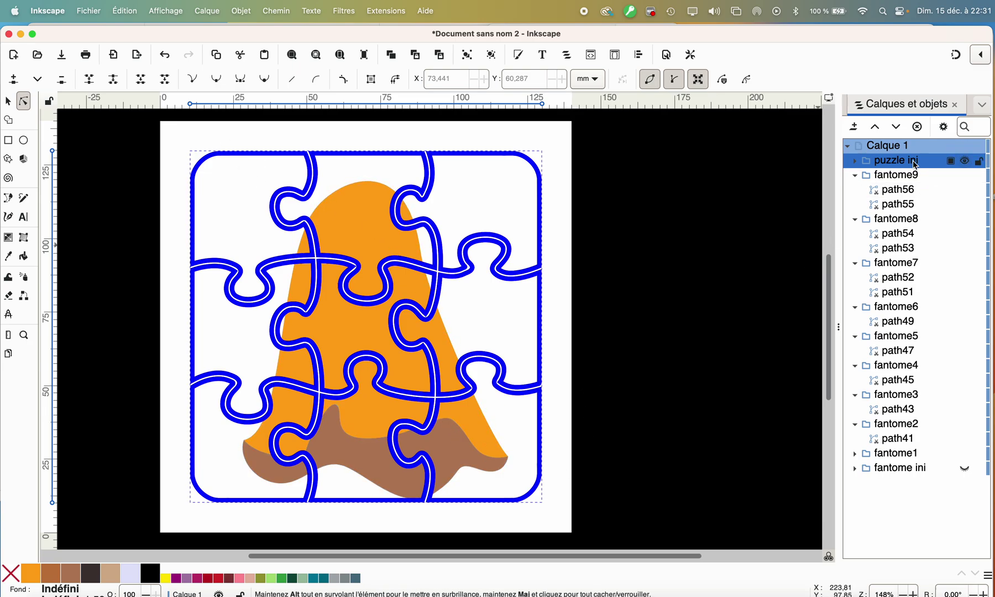
Expand the puzzle ini group and delete the nine paths from path22 through path14.
left_click(855, 161)
left_click(884, 174)
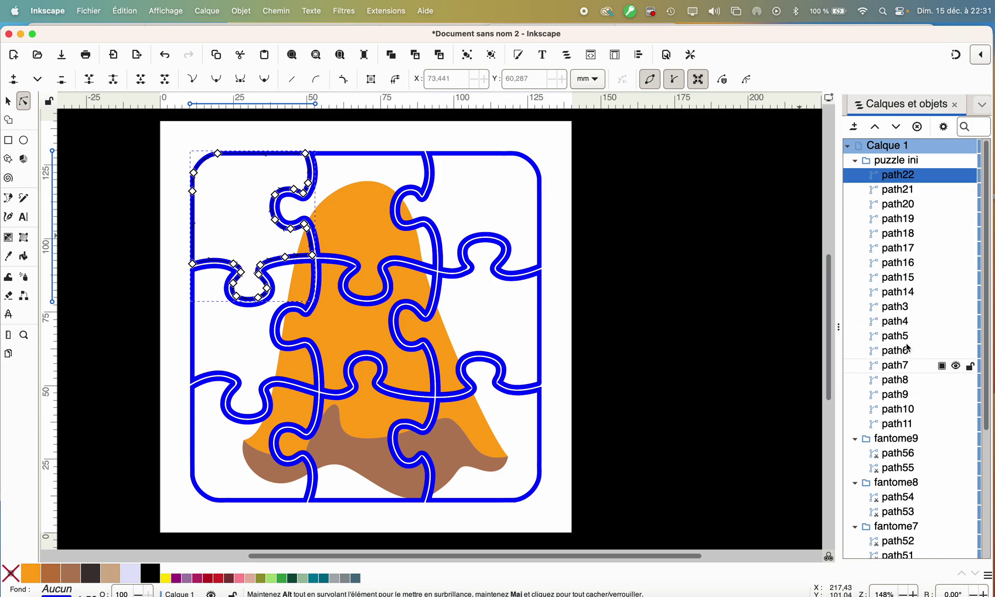
left_click(903, 293, "shift")
key("Delete")
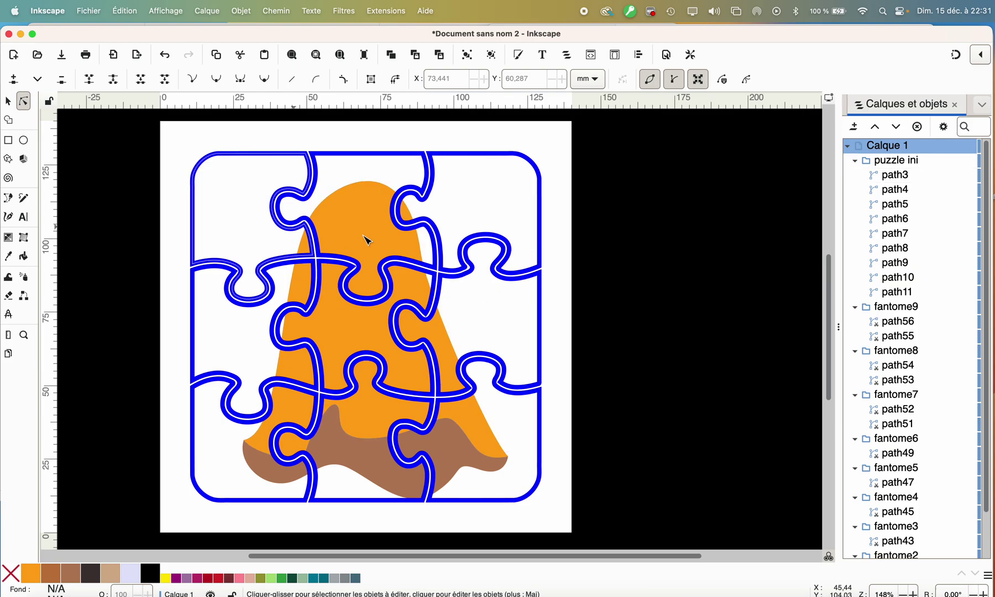
Convert the nine paths path3 through path11 of the puzzle ini group from strokes to satin columns with Ink/Stitch's Trait en Satin.
left_click(893, 175)
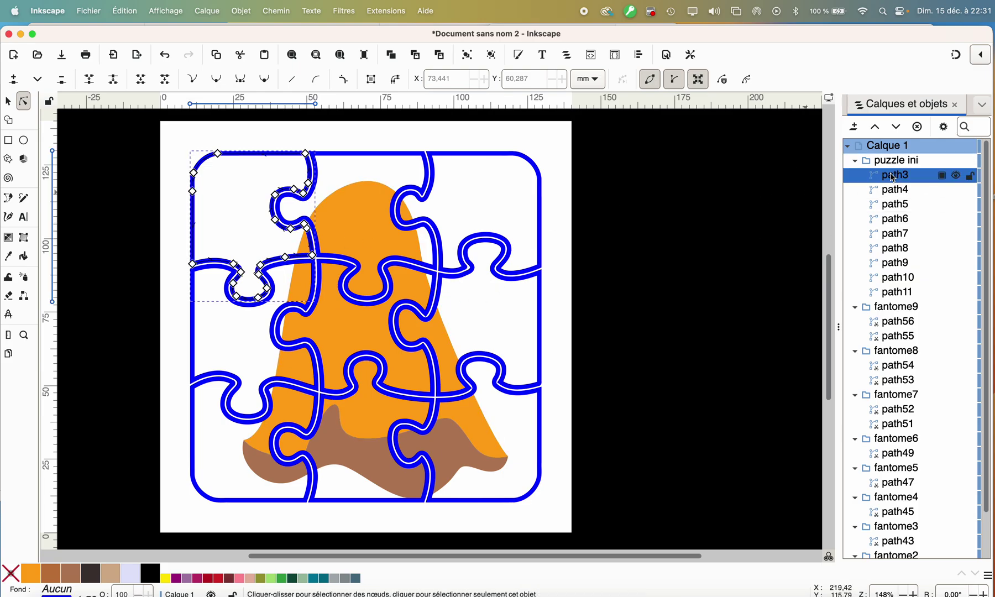
left_click(901, 293, "shift")
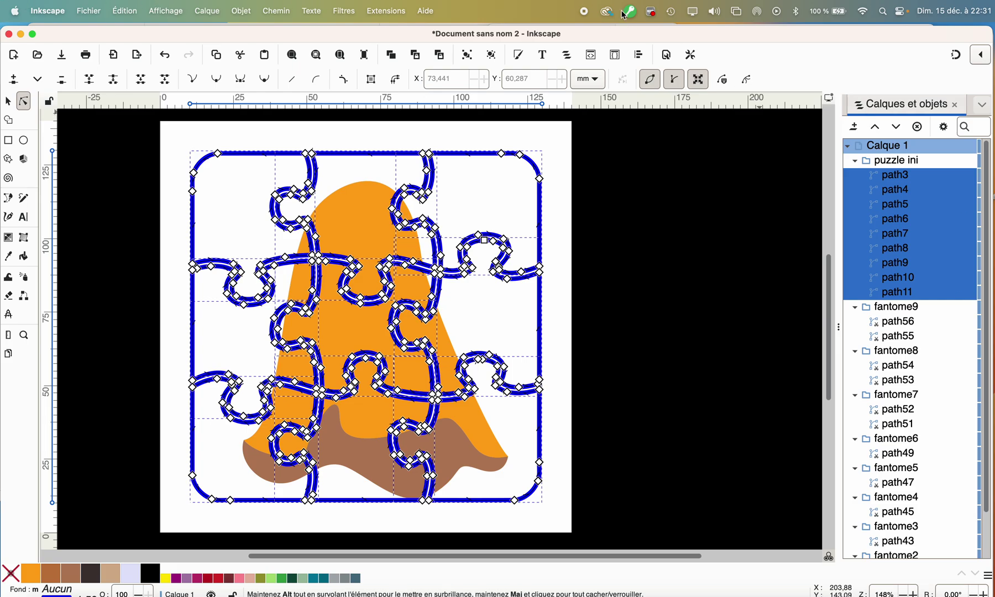
left_click(400, 10)
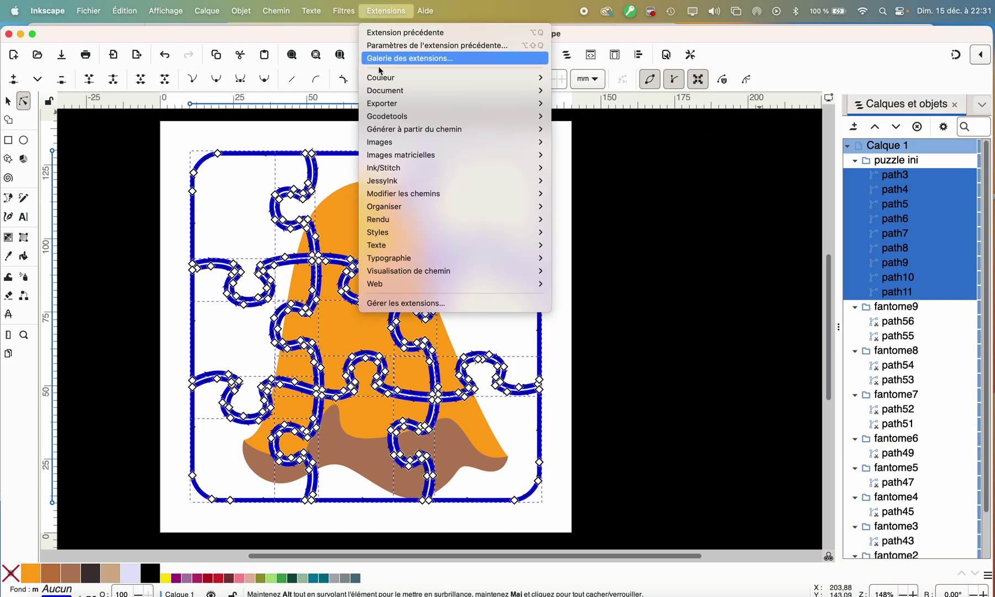
mouse_move(381, 169)
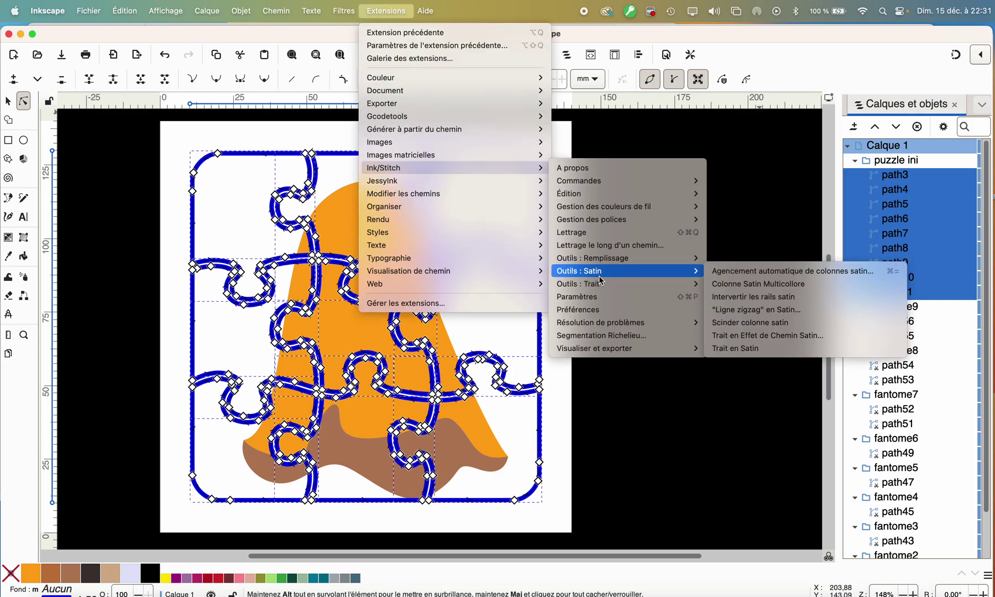
mouse_move(603, 272)
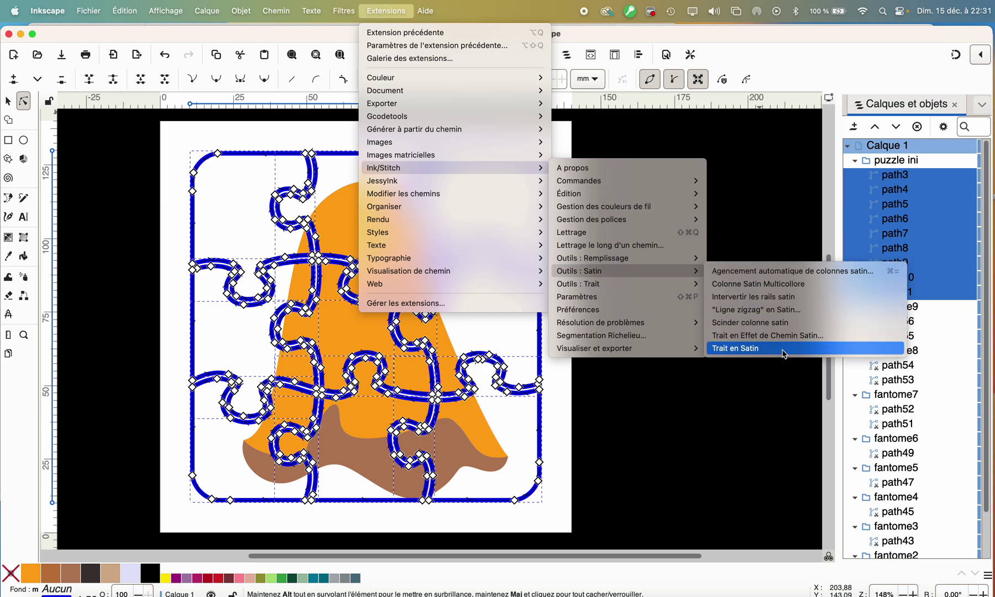
left_click(778, 350)
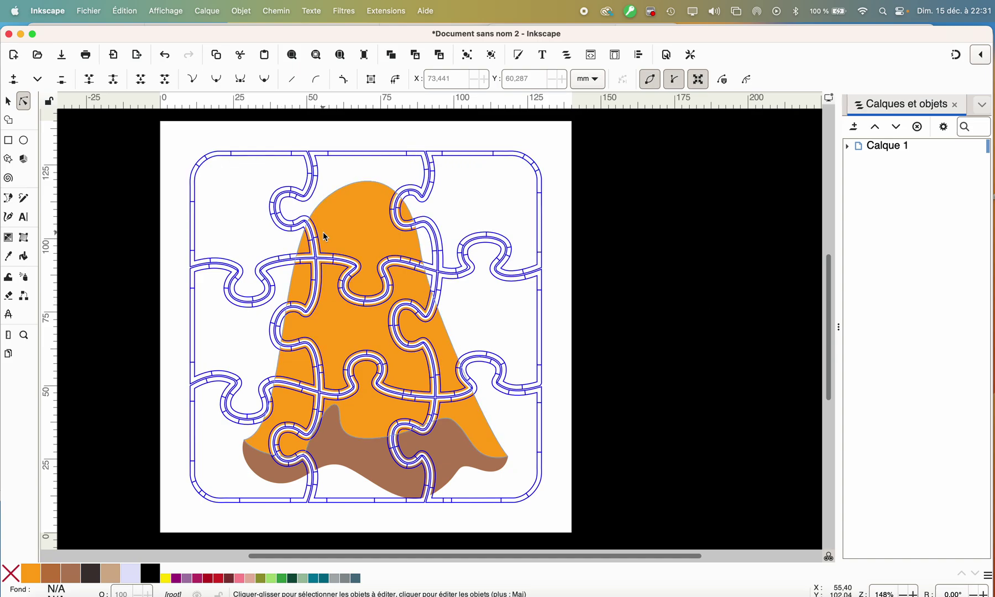
Inspect the satin piece outlines up close and in the Ink/Stitch embroidery simulation, and quit the simulator.
scroll(370, 254, "up", 3)
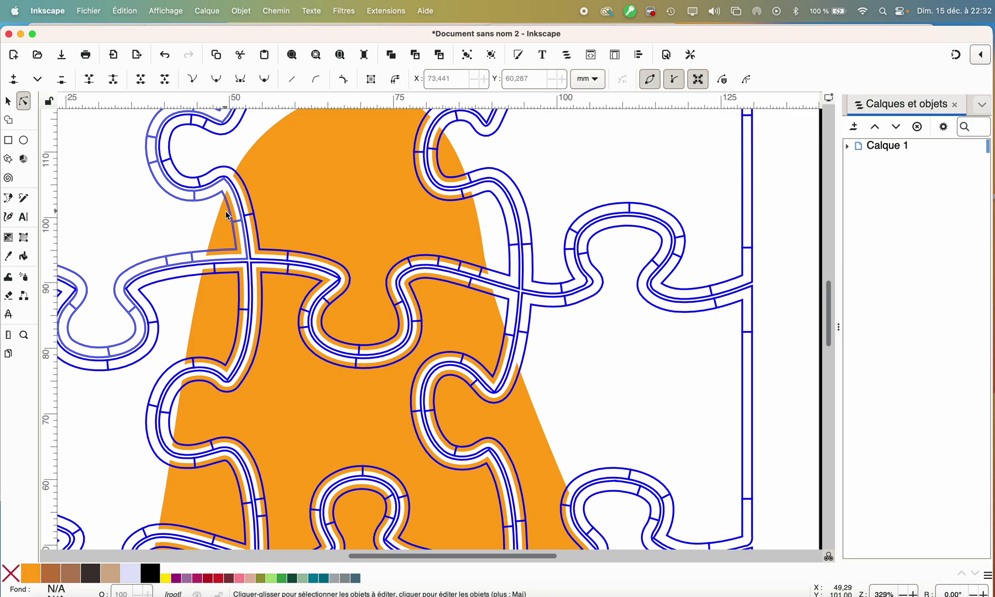
scroll(228, 216, "down", 5)
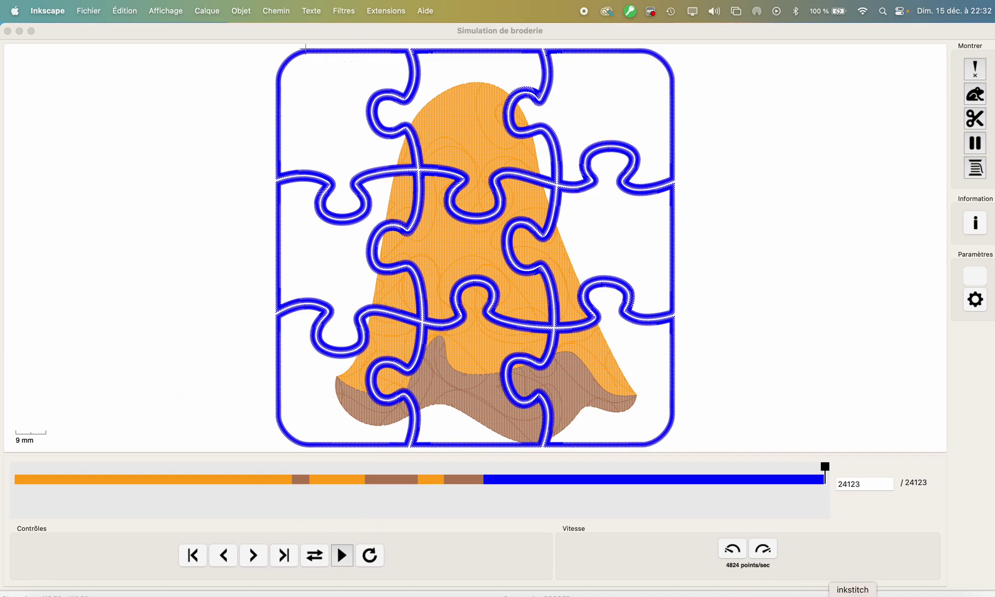
right_click(852, 595)
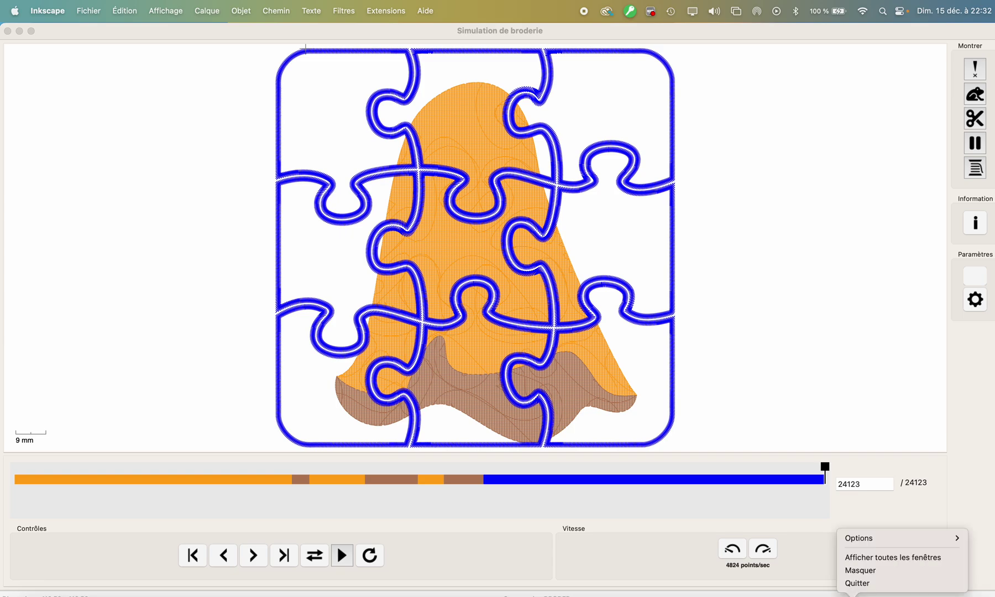
left_click(858, 584)
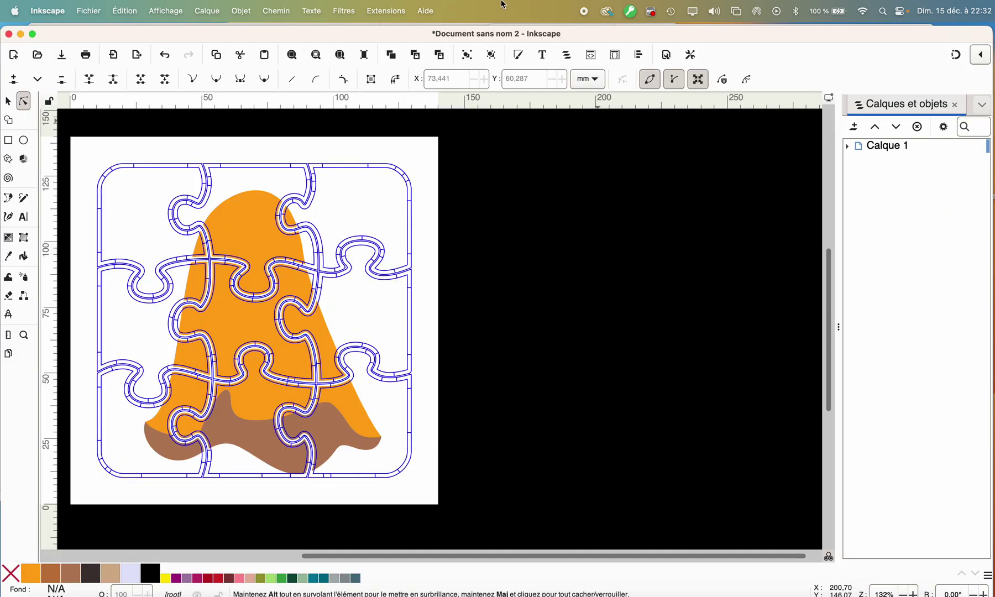